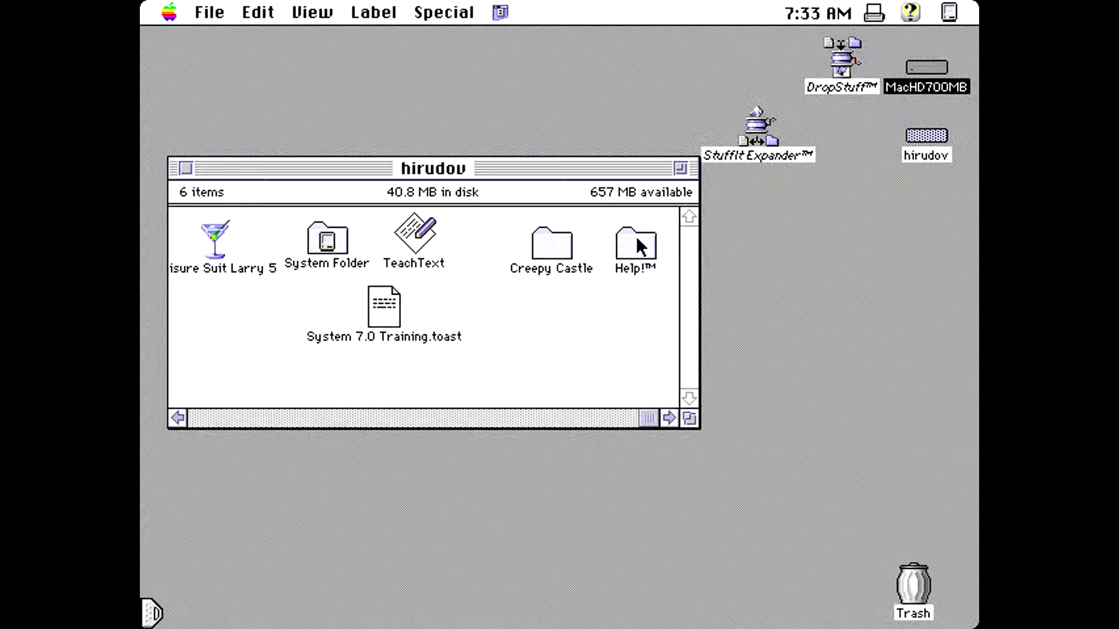
Launch the Help! application from the Help!™ folder and enter the user's name in the registration form.
double_click(637, 239)
double_click(618, 119)
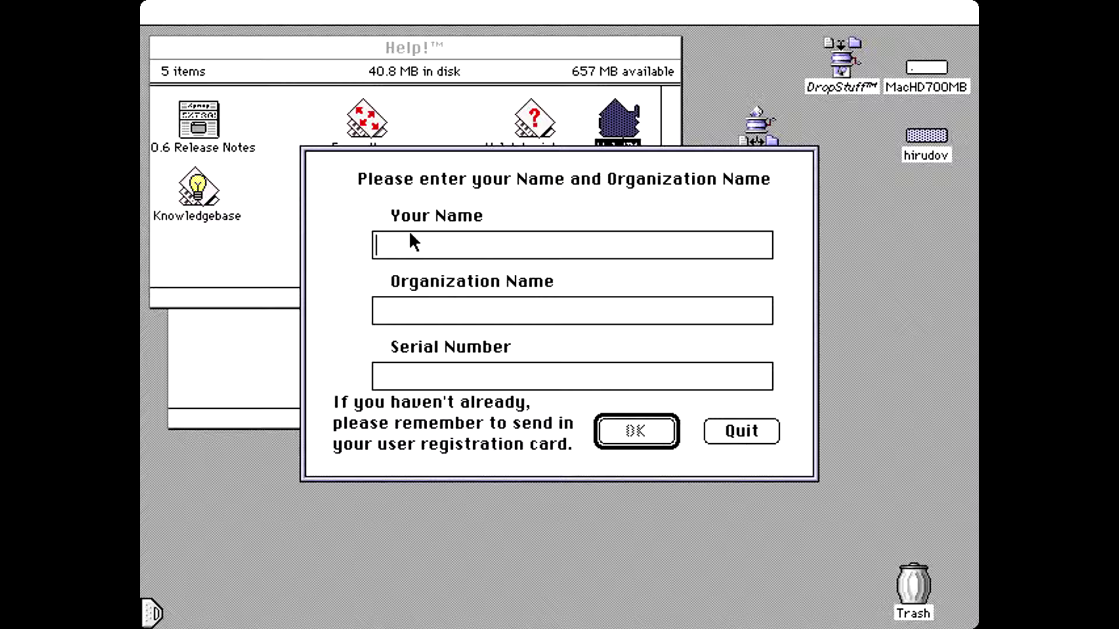
text(hirudov)
key(Tab)
key(Tab)
Enter the YouTube channel address as the organization name in the registration form.
click(421, 307)
text(oiu)
key(BackSpace)
key(BackSpace)
key(BackSpace)
text(youtube.com/hirudov)
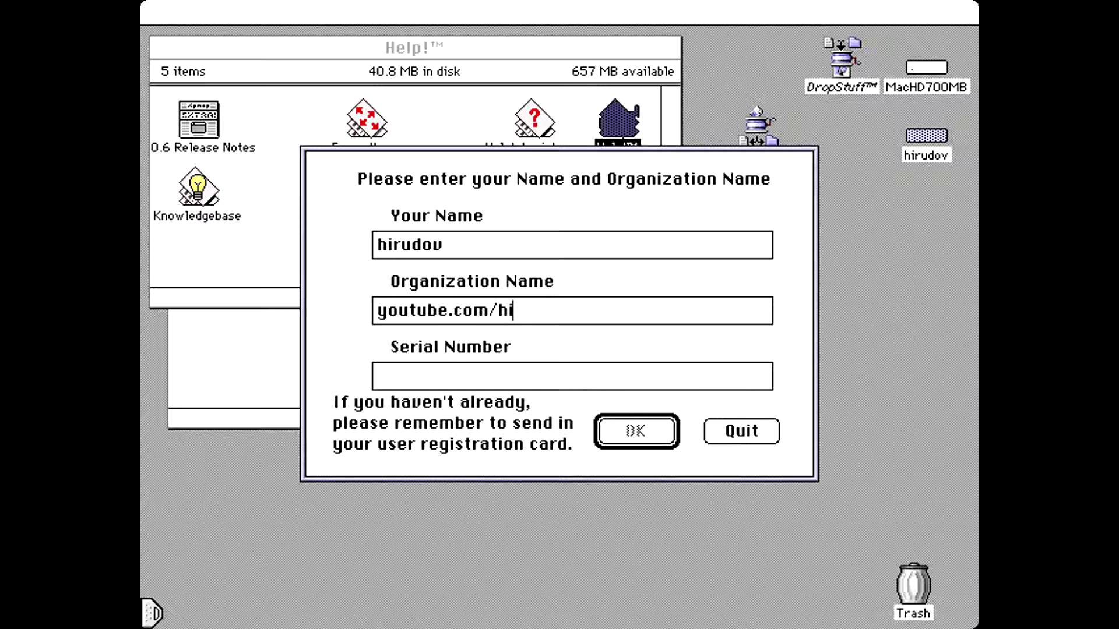
key(Tab)
key(Tab)
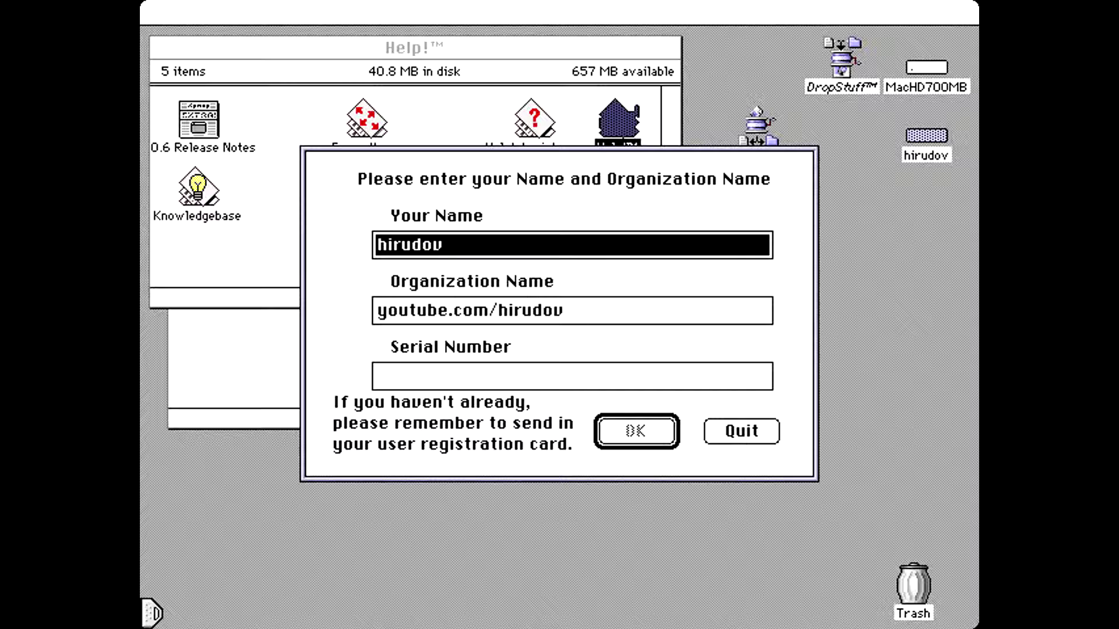
Enter the serial number and submit the registration form.
click(410, 371)
text(123)
key(Return)
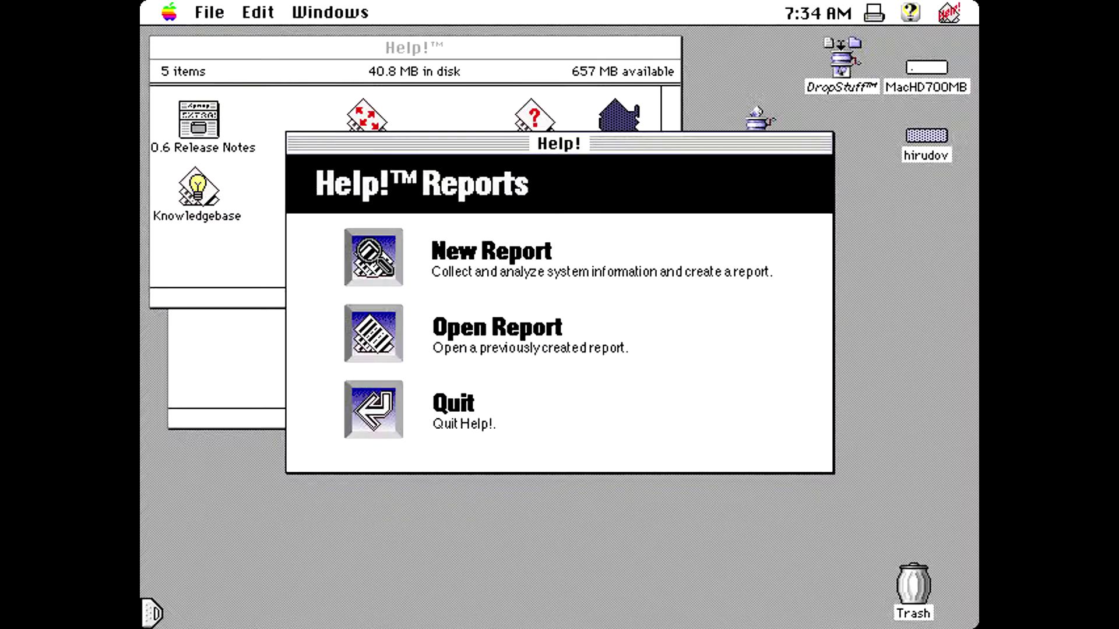
Generate a new system report on both volumes and save it under the suggested name in the Help!™ folder.
click(373, 259)
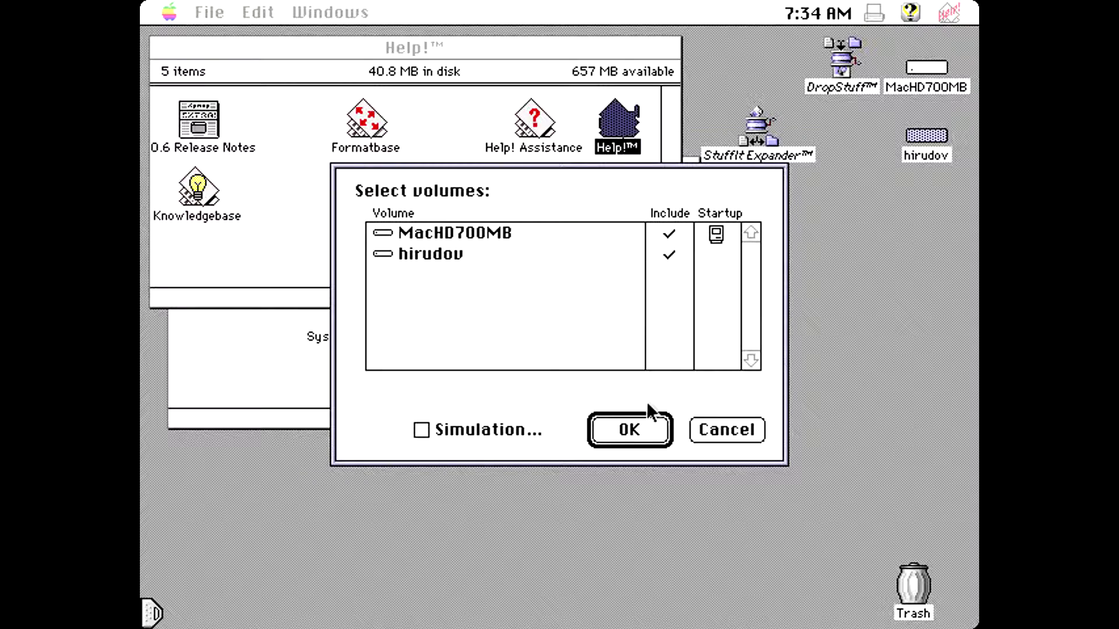
click(629, 430)
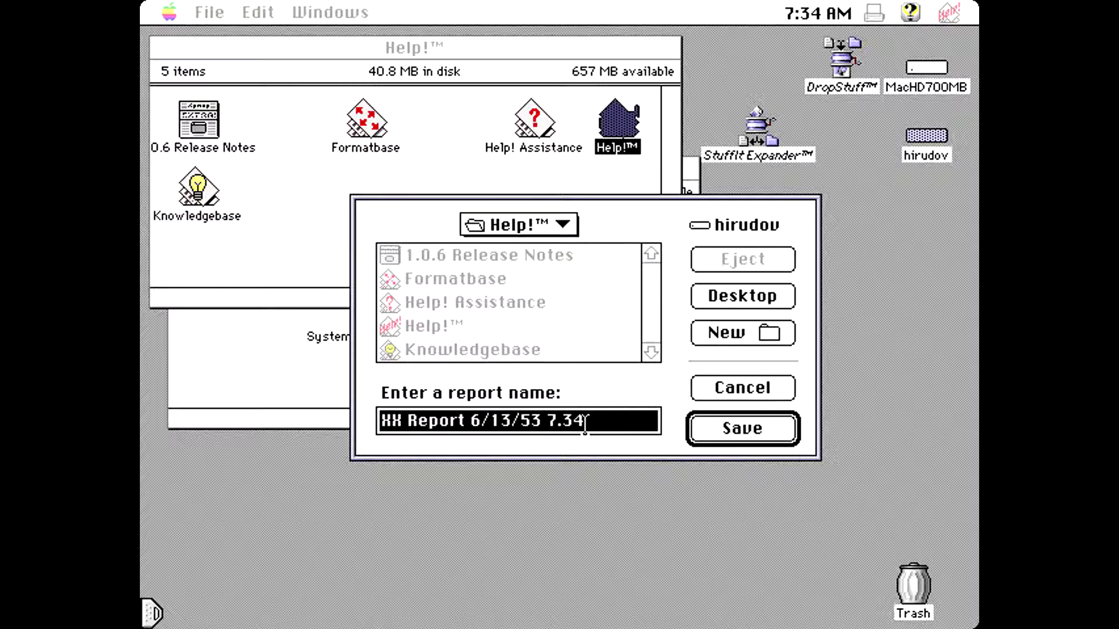
click(722, 422)
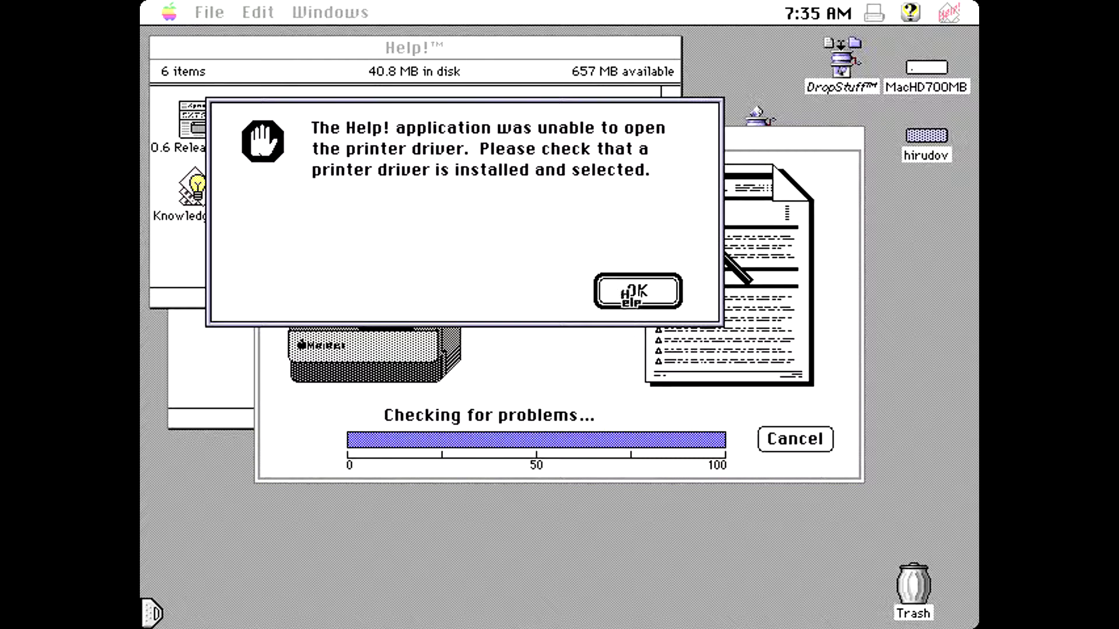
click(633, 293)
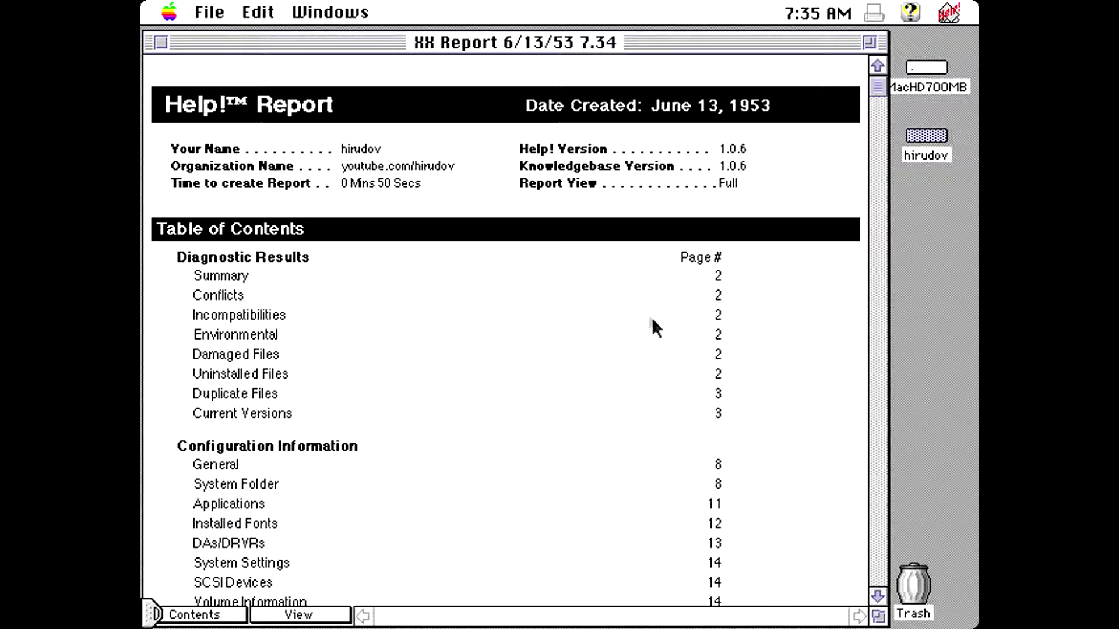
Review the report's table of contents, disclaimer, and the Summary, Conflicts and Incompatibilities sections of the diagnostic results.
click(875, 595)
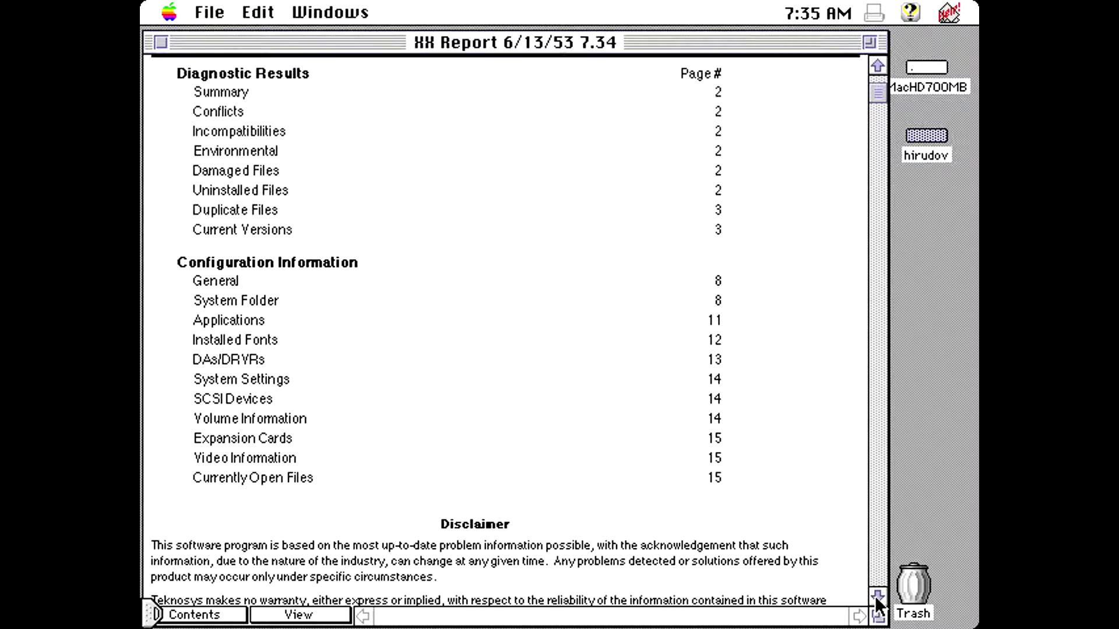
click(876, 596)
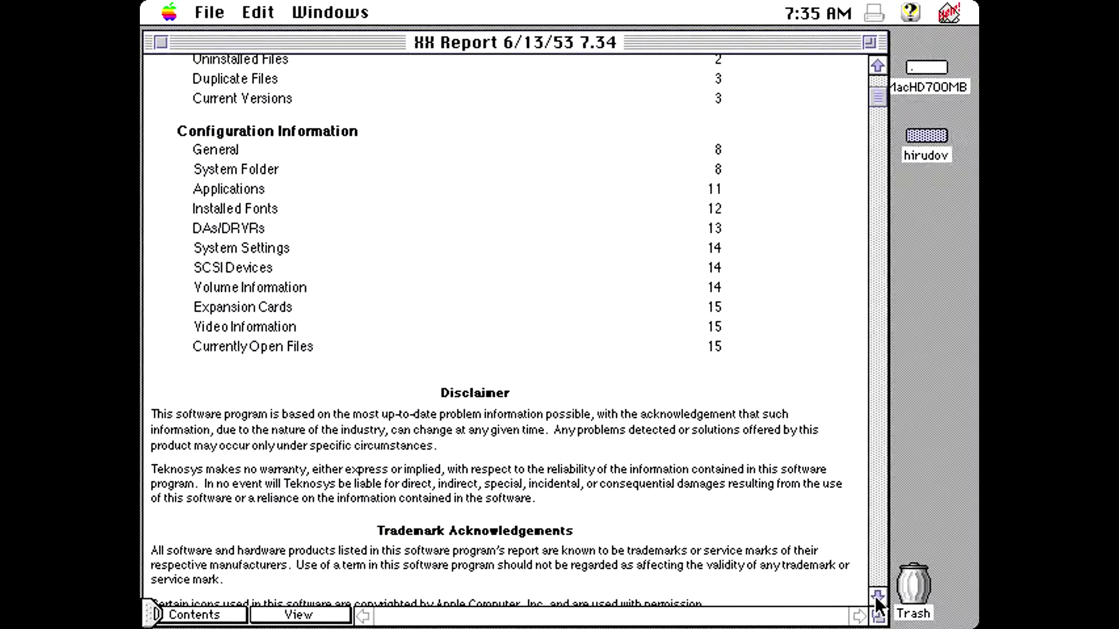
click(876, 596)
click(876, 595)
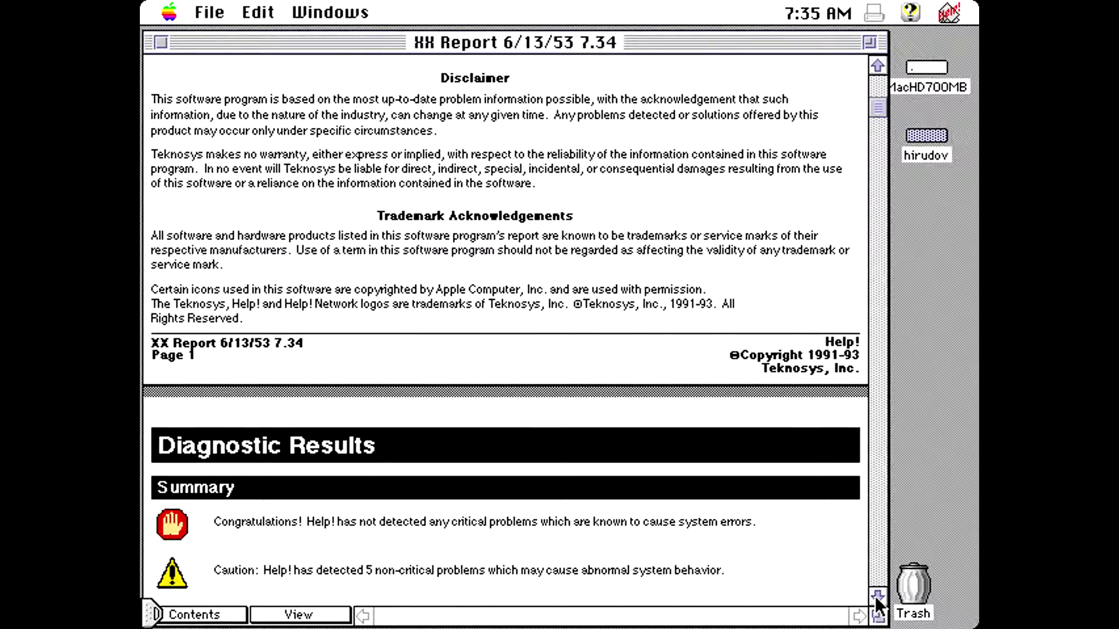
click(876, 596)
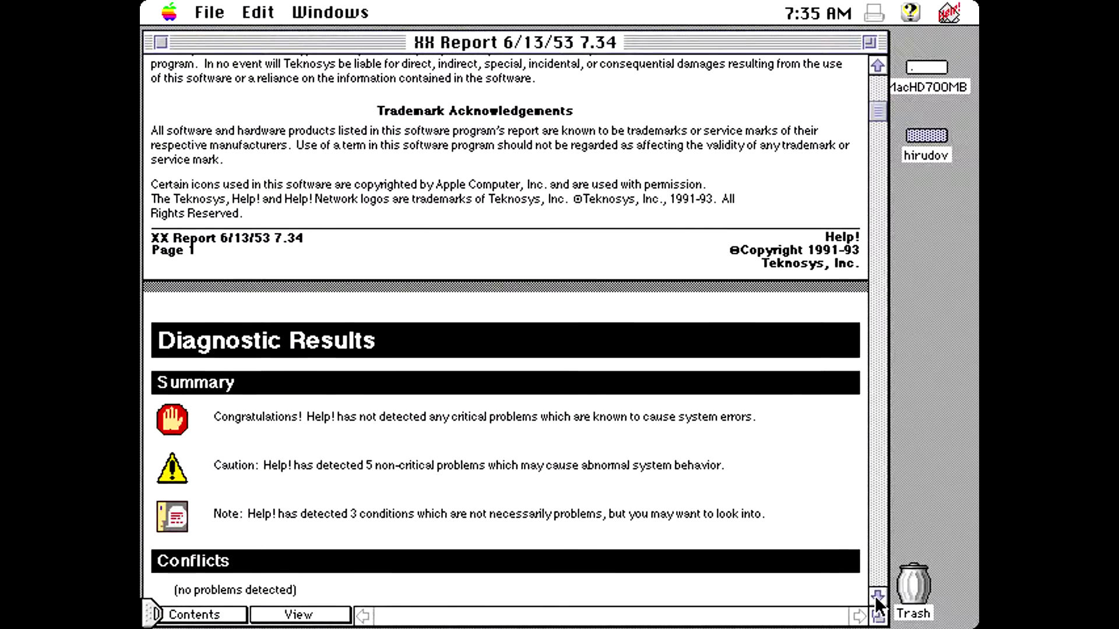
click(876, 595)
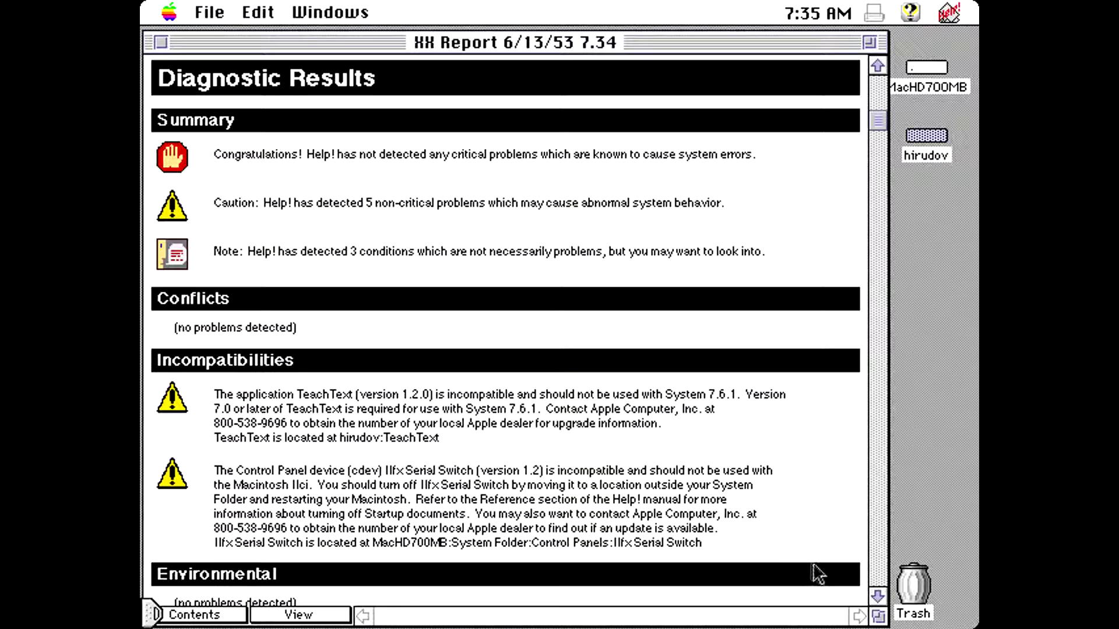
Examine the Environmental, Damaged Files, Uninstalled Files and Duplicate Files sections of the report.
click(876, 597)
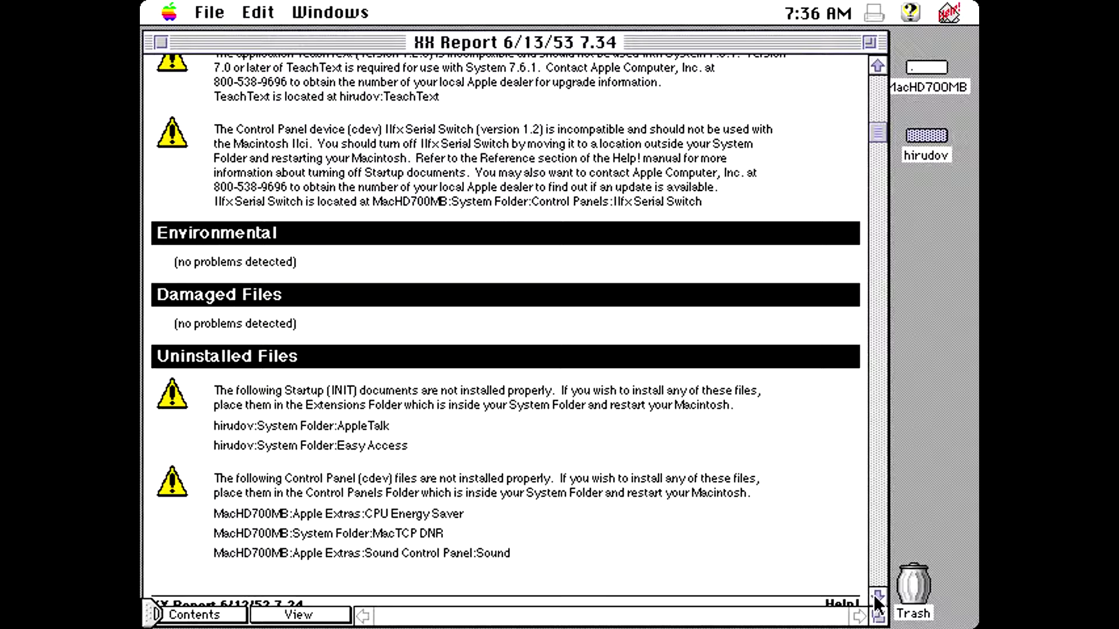
click(876, 596)
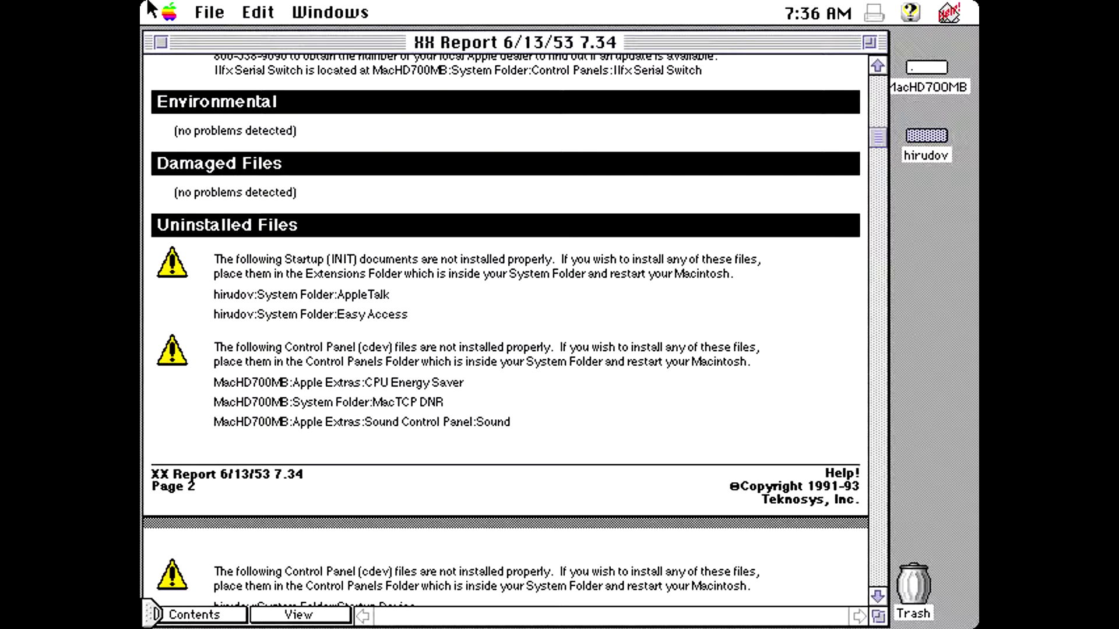
click(877, 596)
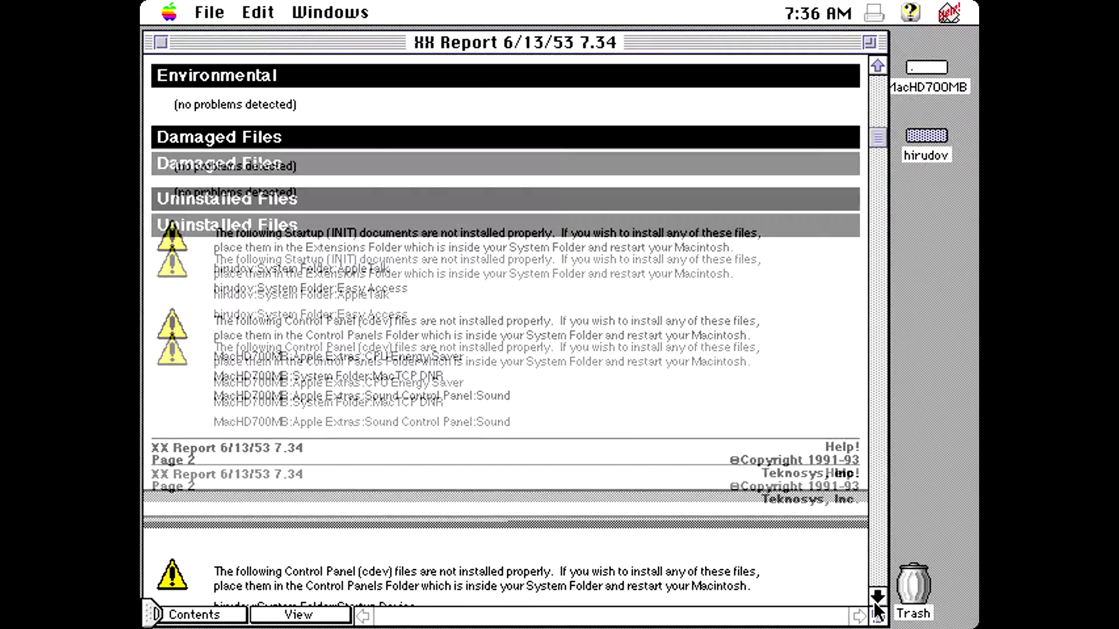
click(877, 597)
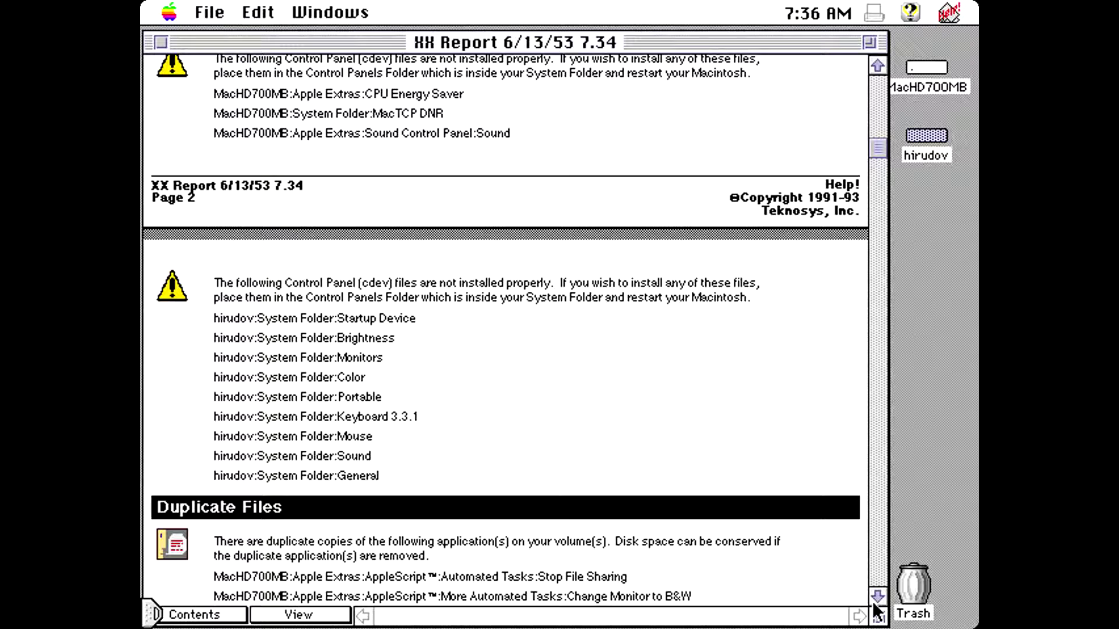
click(875, 606)
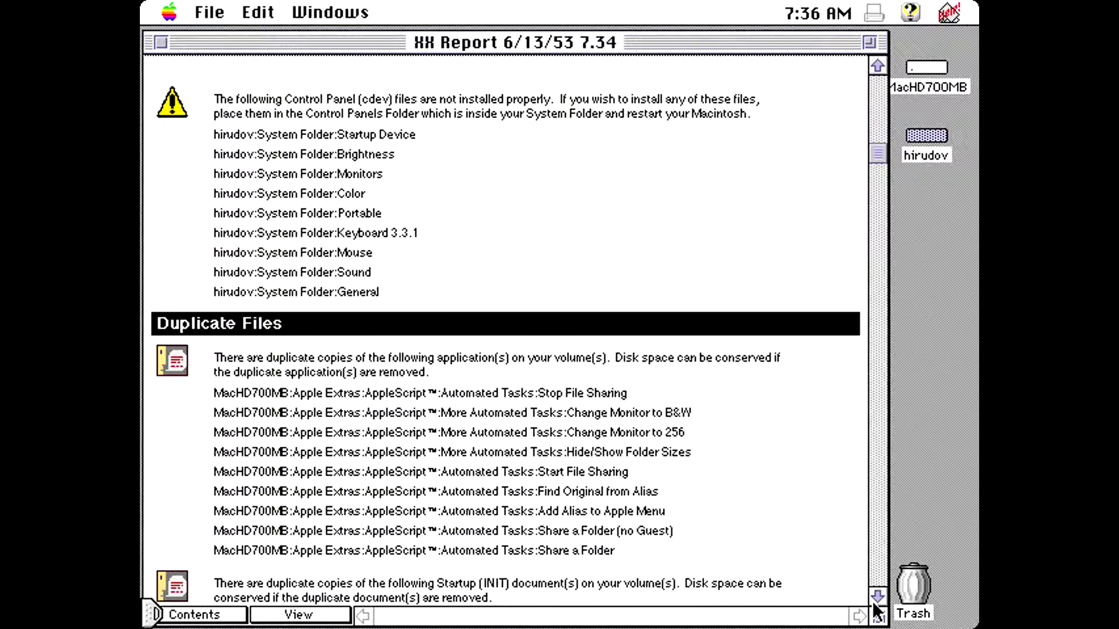
click(877, 597)
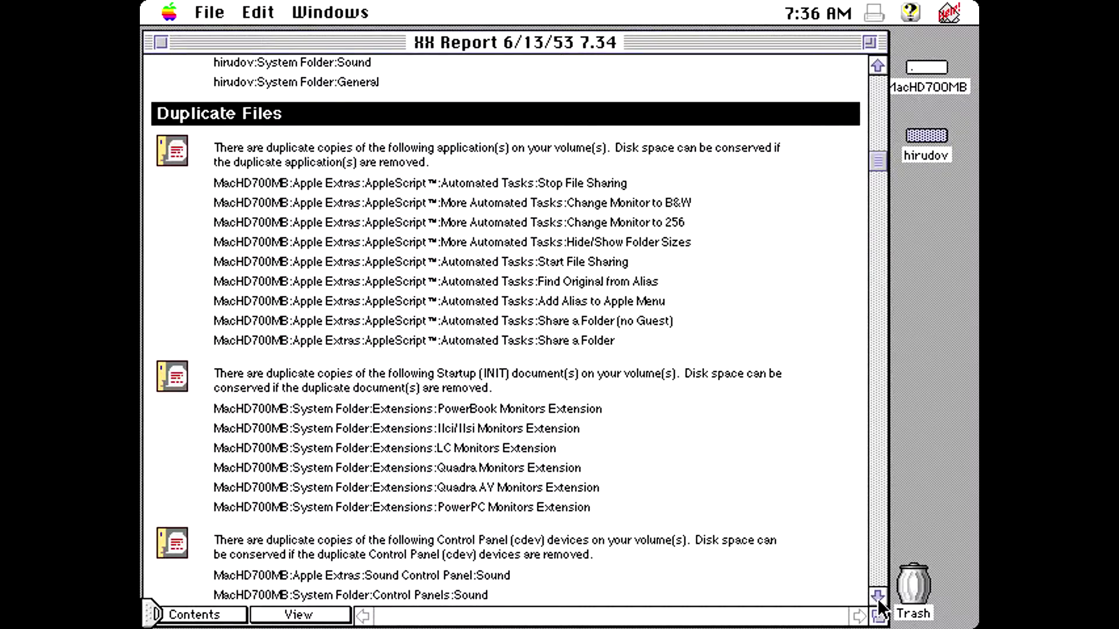
click(877, 596)
click(877, 596)
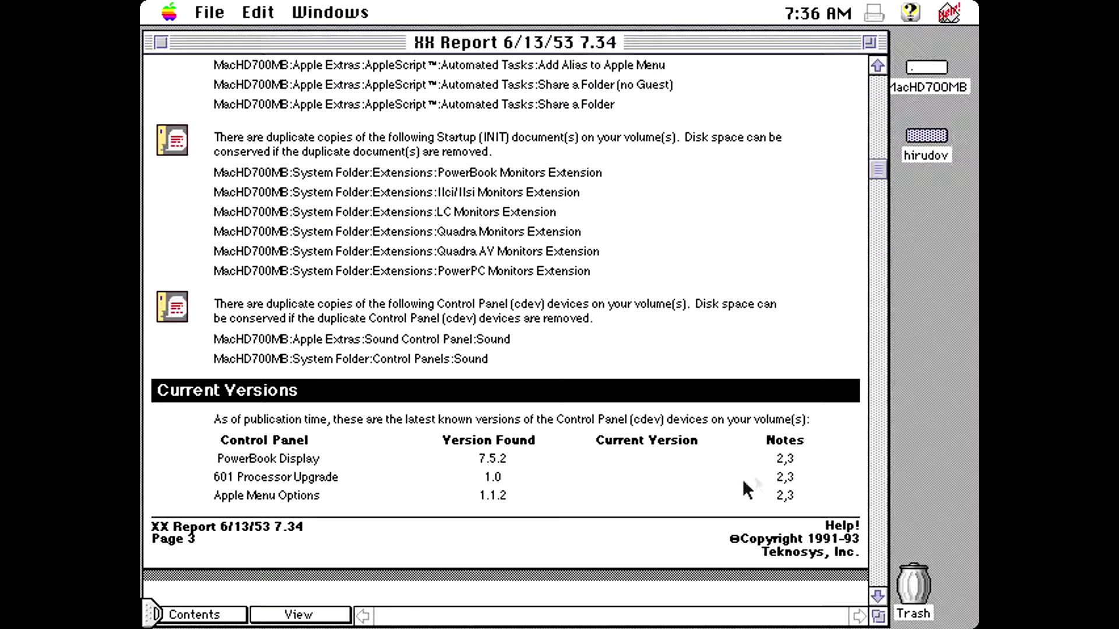
Look through the Current Versions tables for control panels, applications and extensions, including the closing notes.
drag(877, 590, 877, 587)
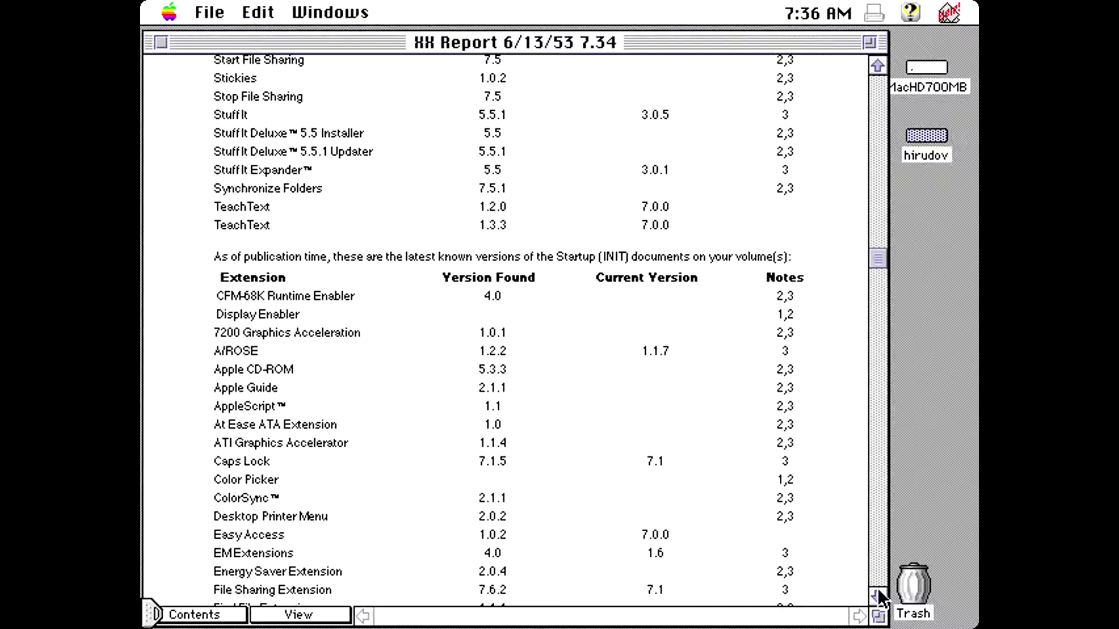
drag(877, 588, 877, 588)
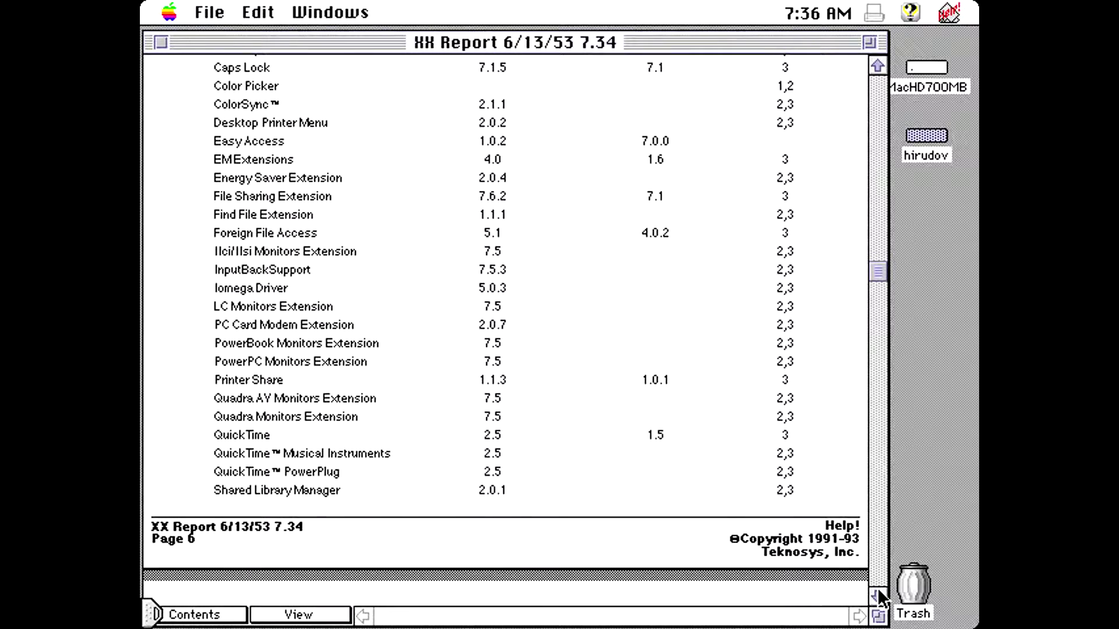
drag(877, 588, 877, 588)
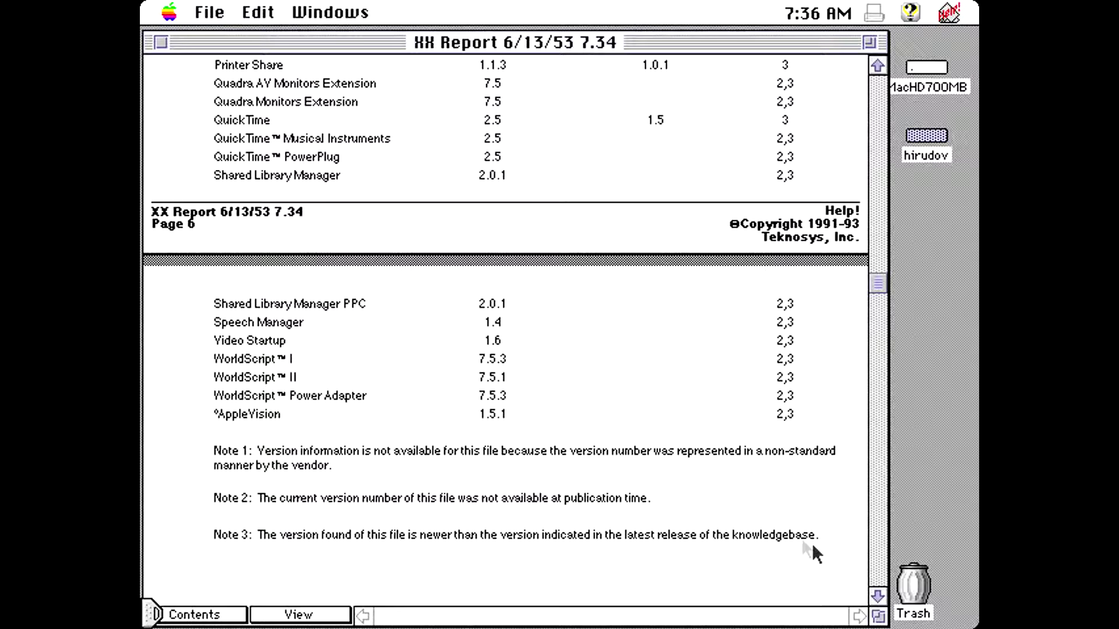
Examine the Configuration Information for general machine details, System Folder contents and applications on both volumes.
drag(876, 589, 876, 589)
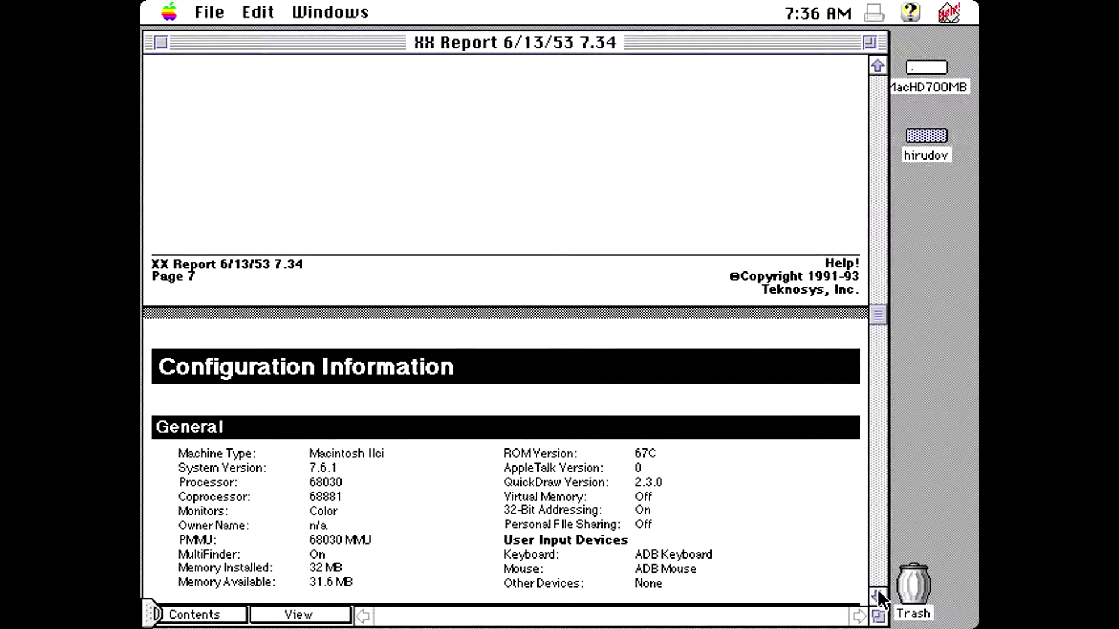
drag(877, 589, 877, 589)
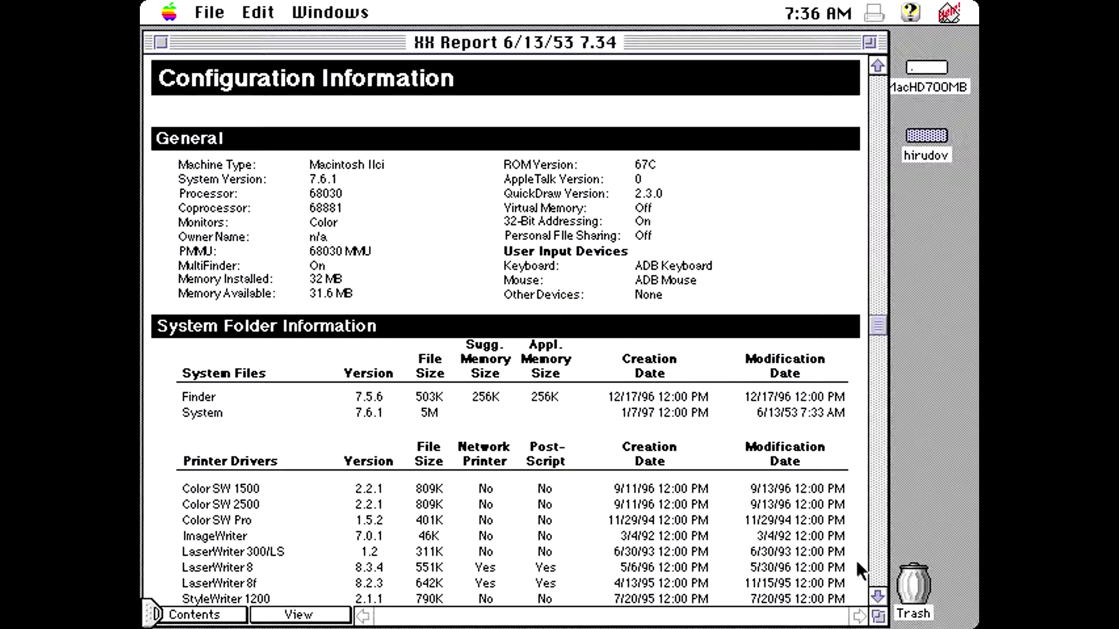
drag(873, 596, 874, 598)
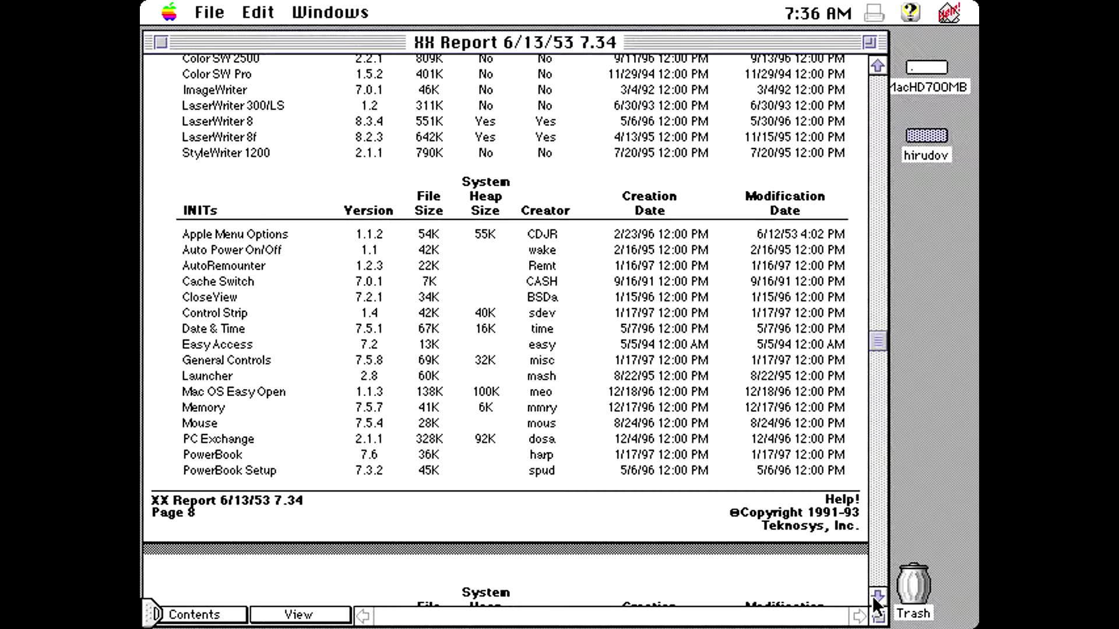
drag(874, 597, 873, 598)
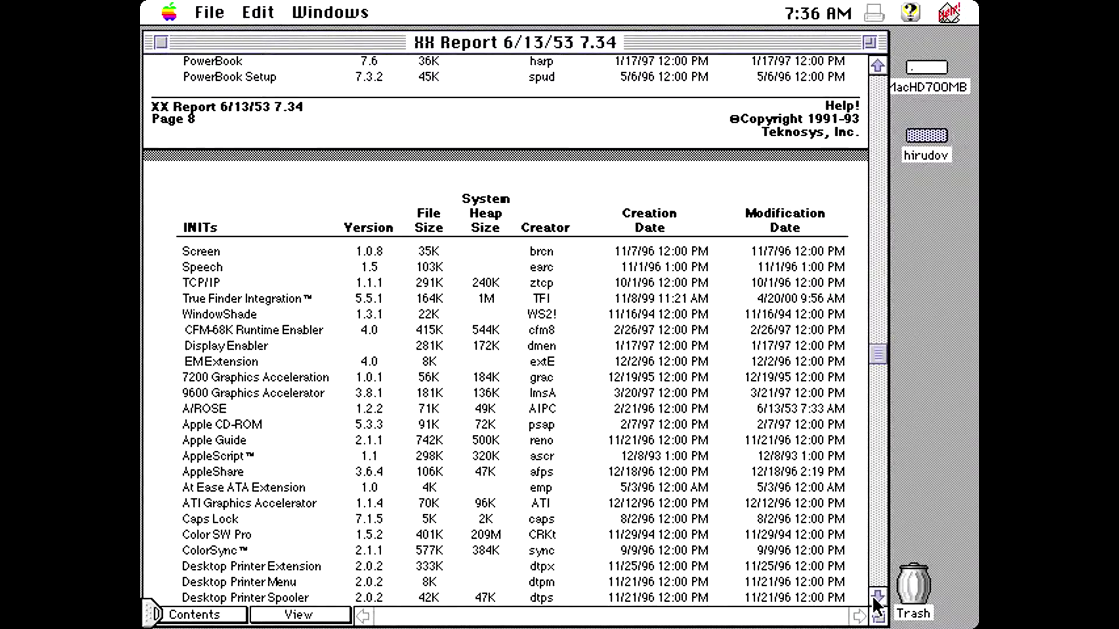
drag(874, 597, 872, 596)
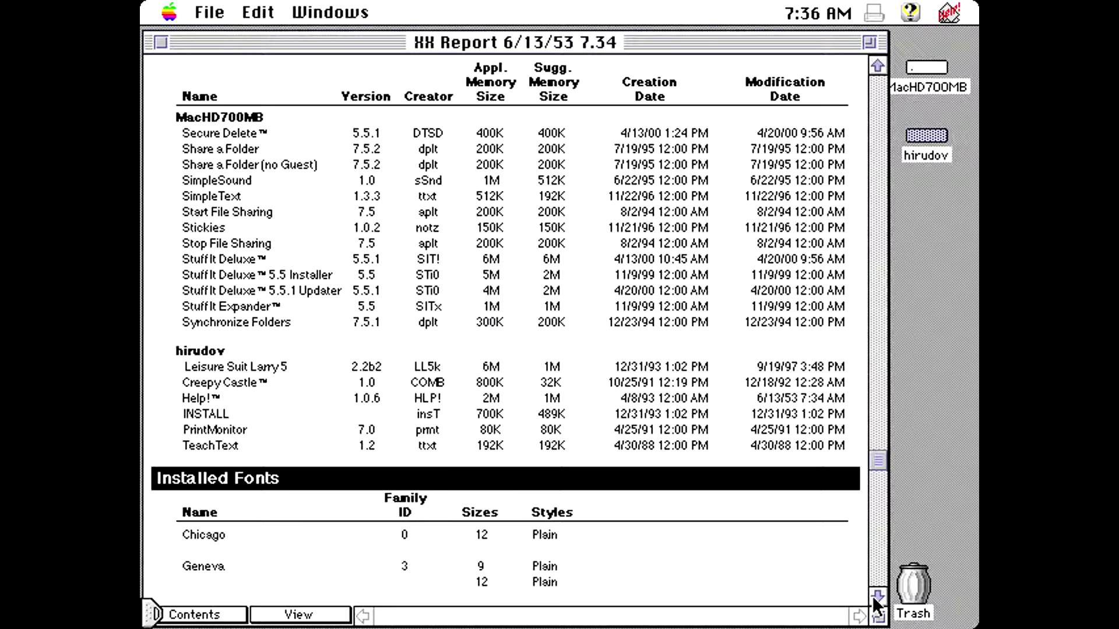
Review the Installed Fonts section with its family IDs, sizes and styles.
click(871, 595)
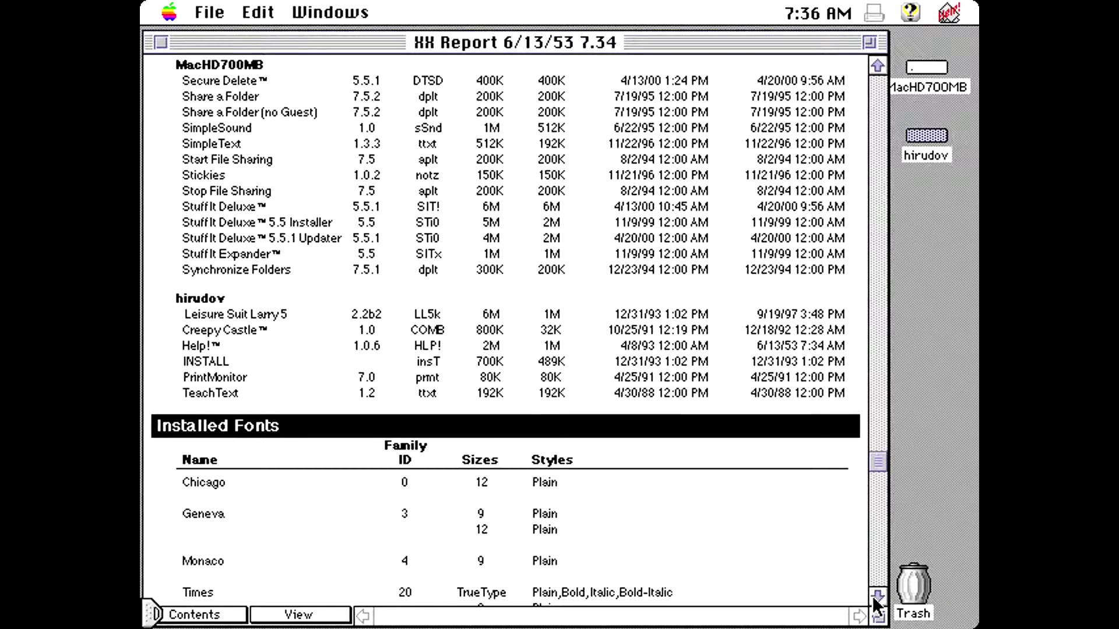
click(872, 597)
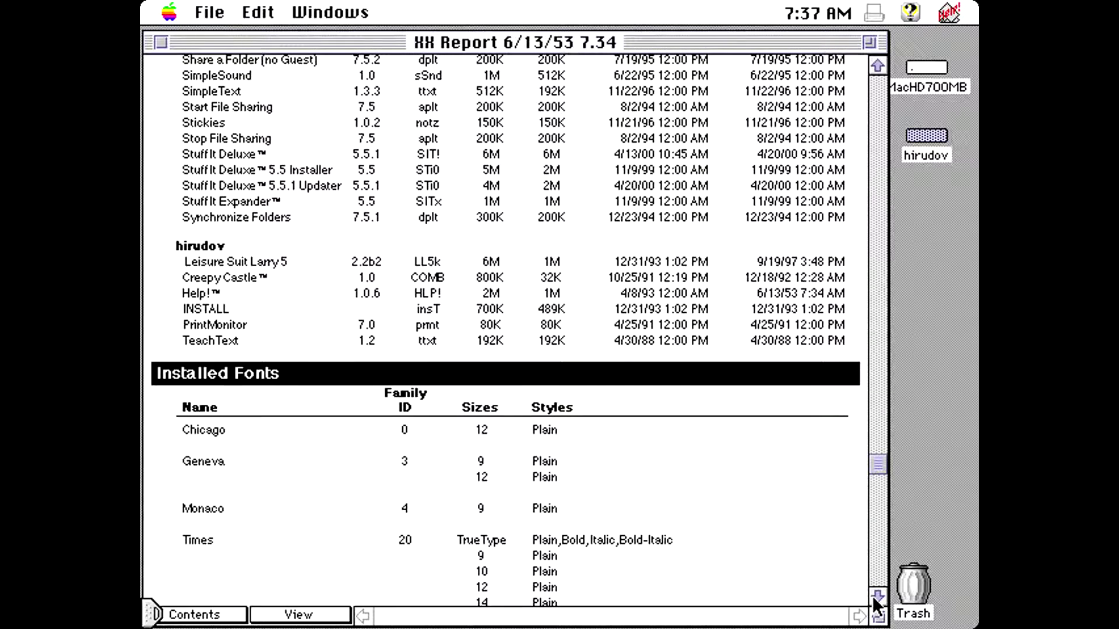
click(872, 597)
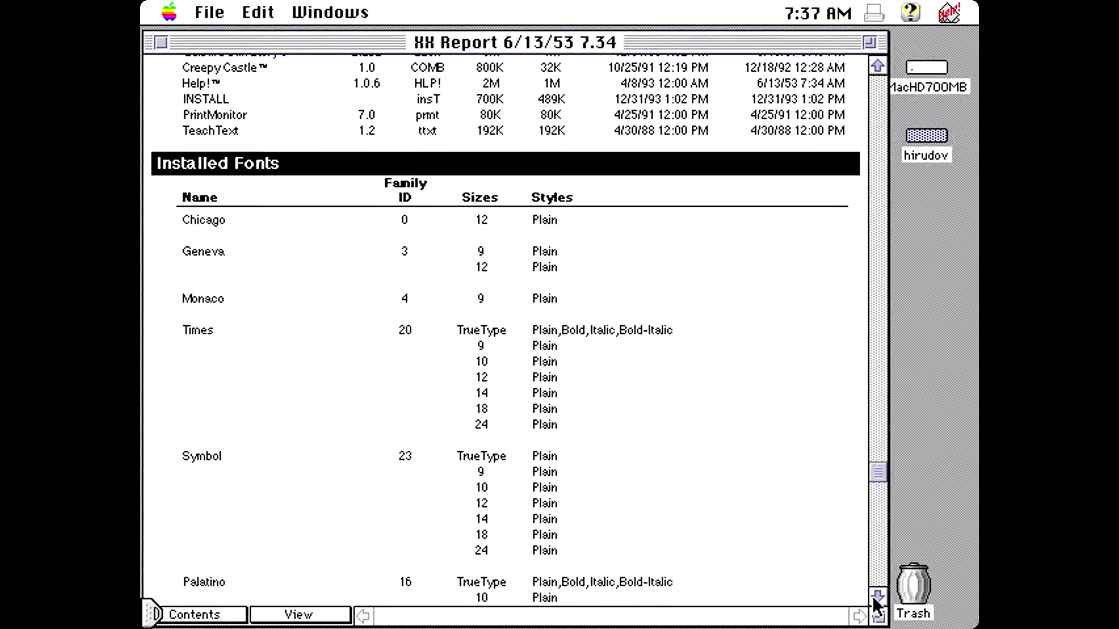
click(874, 599)
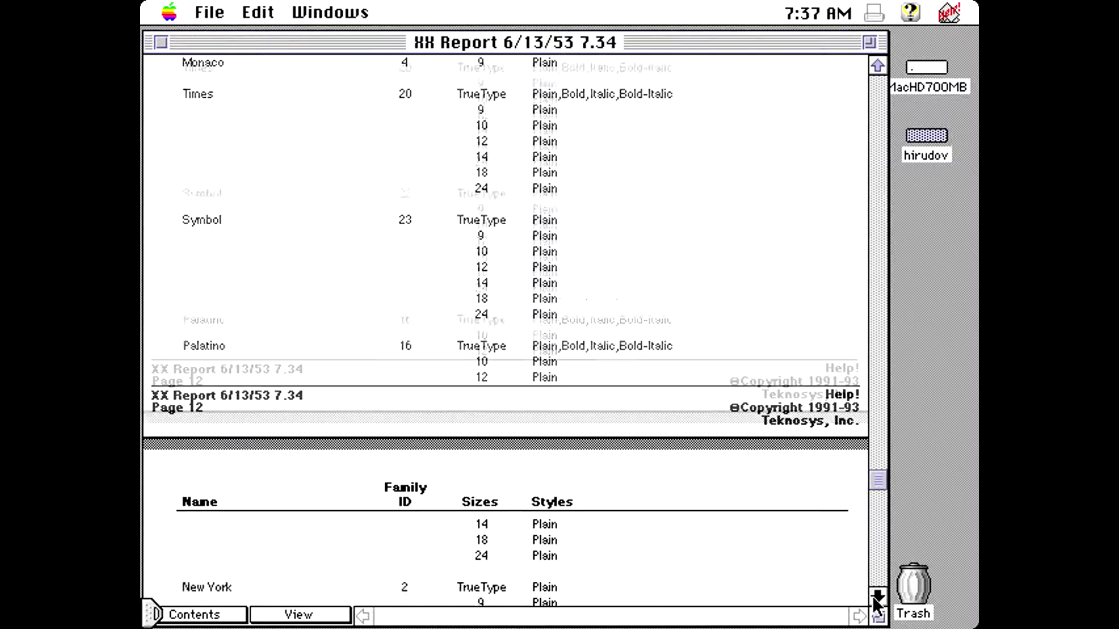
click(877, 596)
Examine the DAs/Drivers, System Settings and SCSI Devices sections of the report.
click(875, 569)
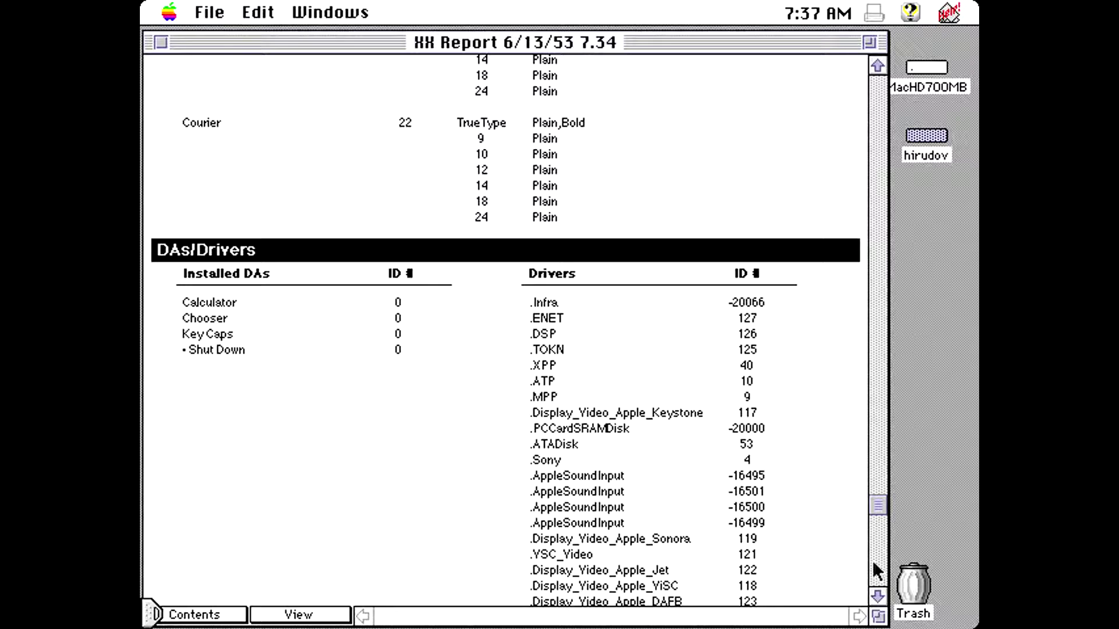
click(874, 561)
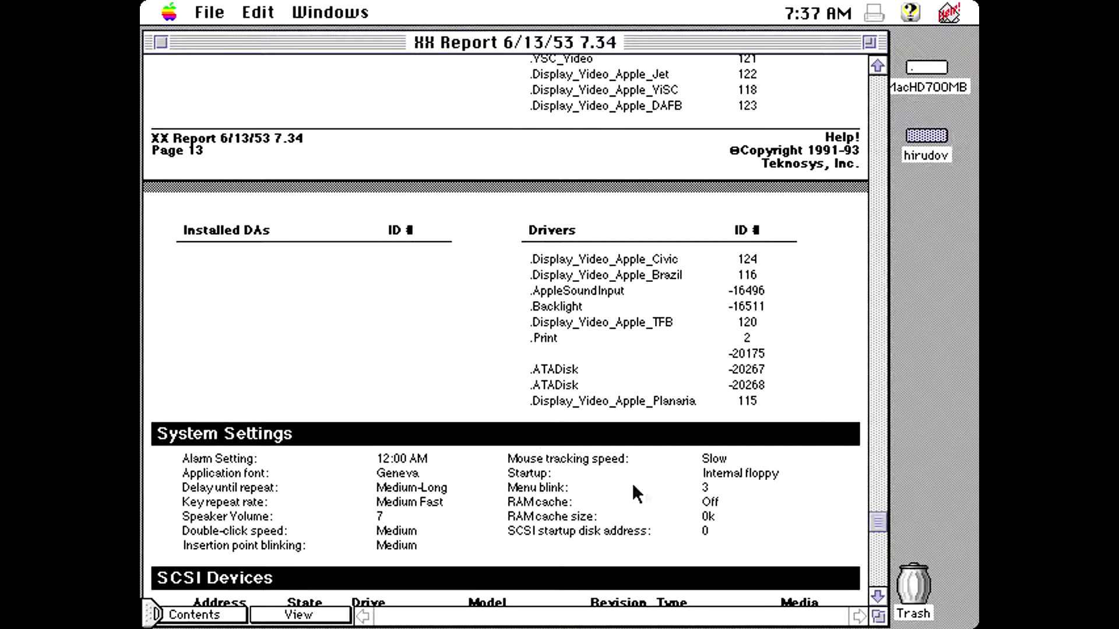
click(878, 594)
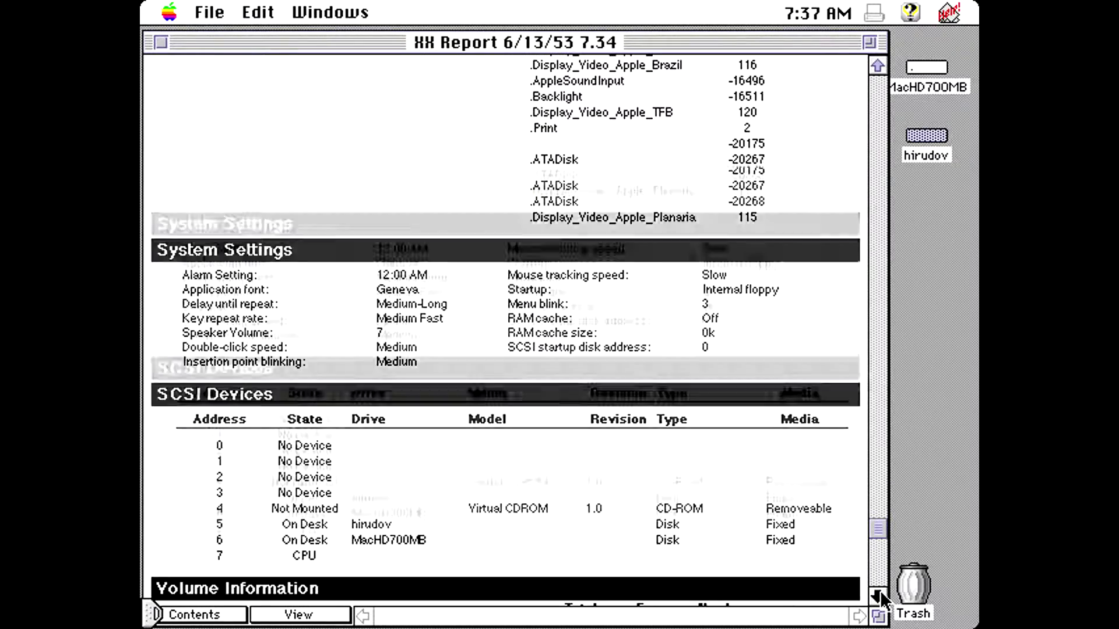
Examine the Volume Information section and the boot block details for the MacHD700MB and hirudov volumes.
click(879, 595)
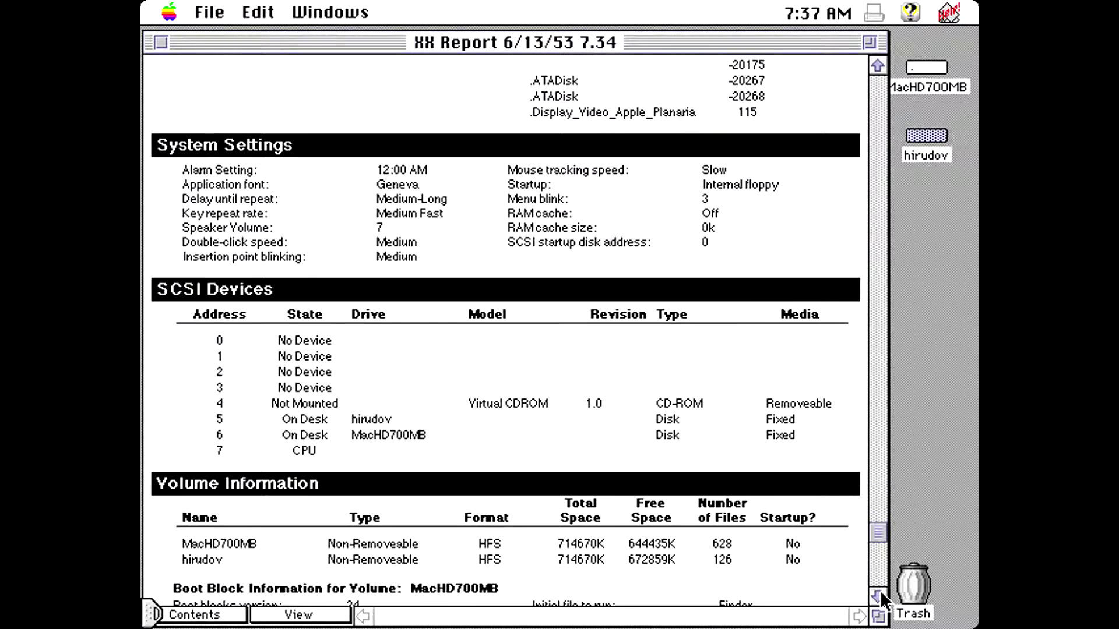
click(879, 596)
click(879, 594)
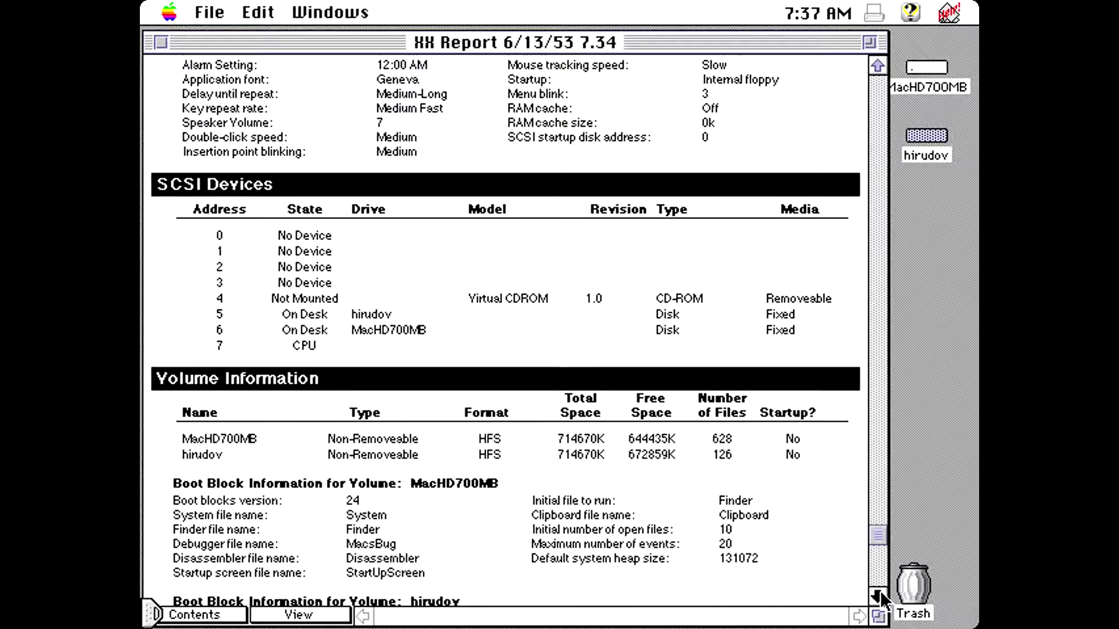
click(879, 595)
click(879, 594)
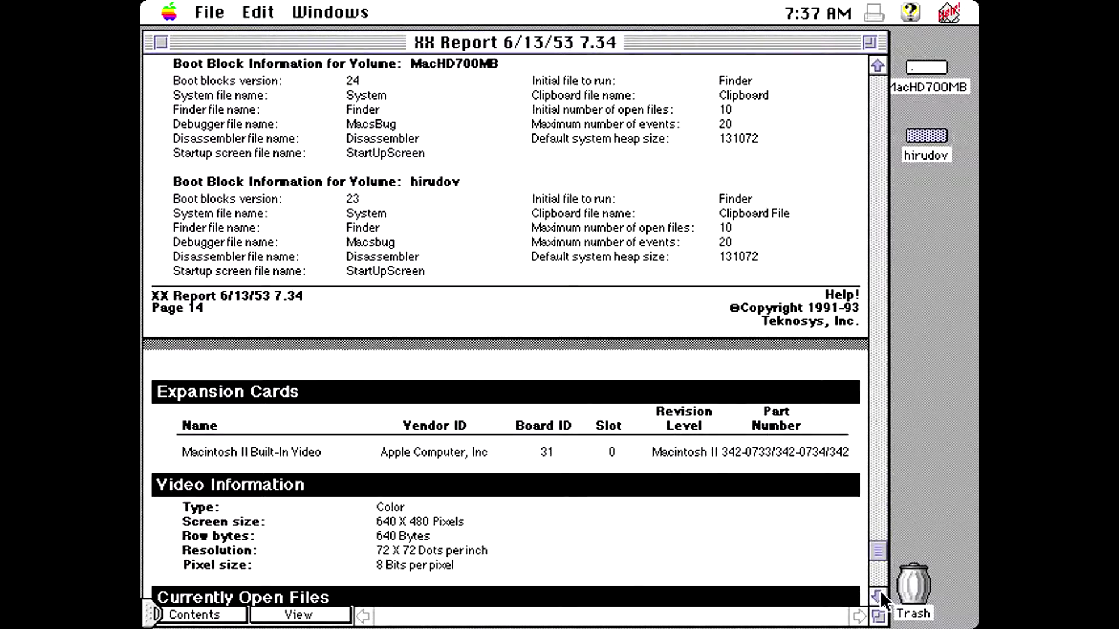
Review the Expansion Cards, Video Information and Currently Open Files sections through the end of the report, and close it.
click(879, 594)
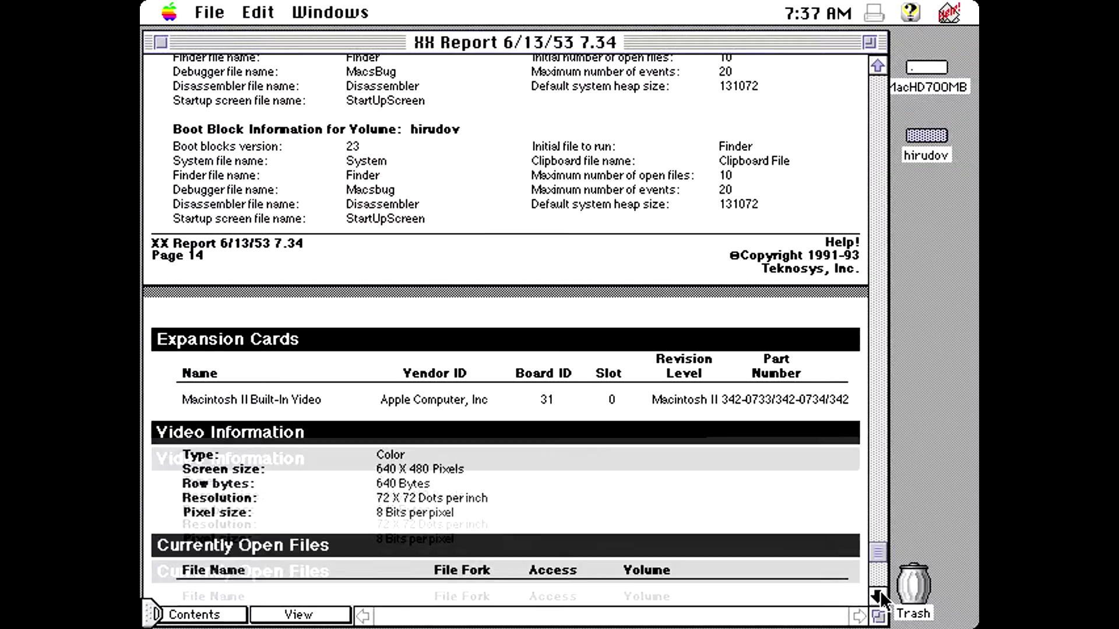
click(879, 594)
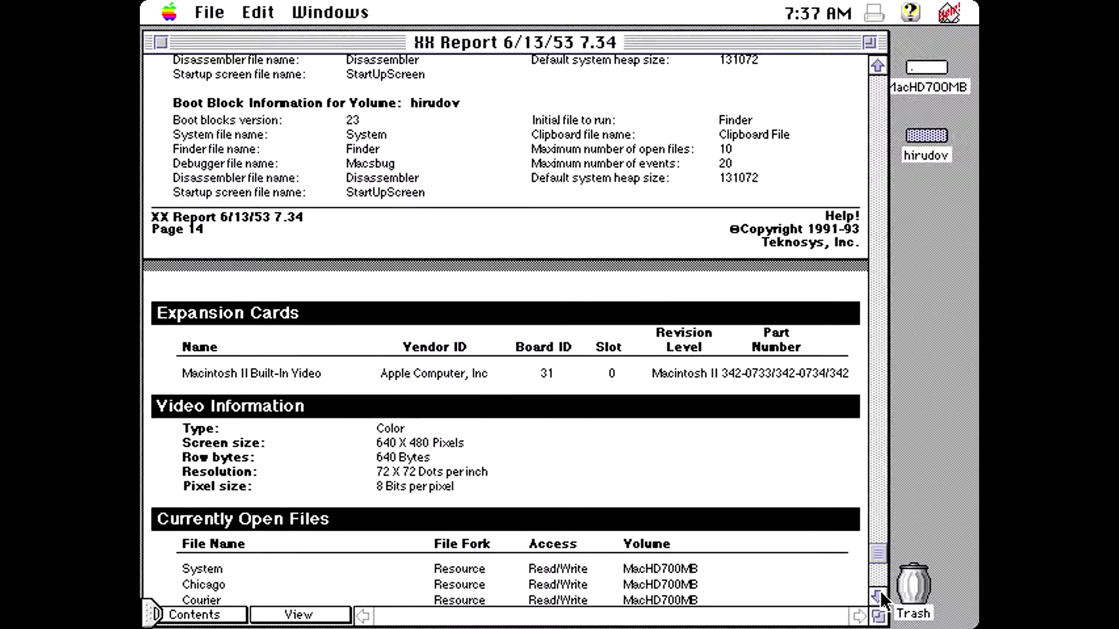
click(879, 595)
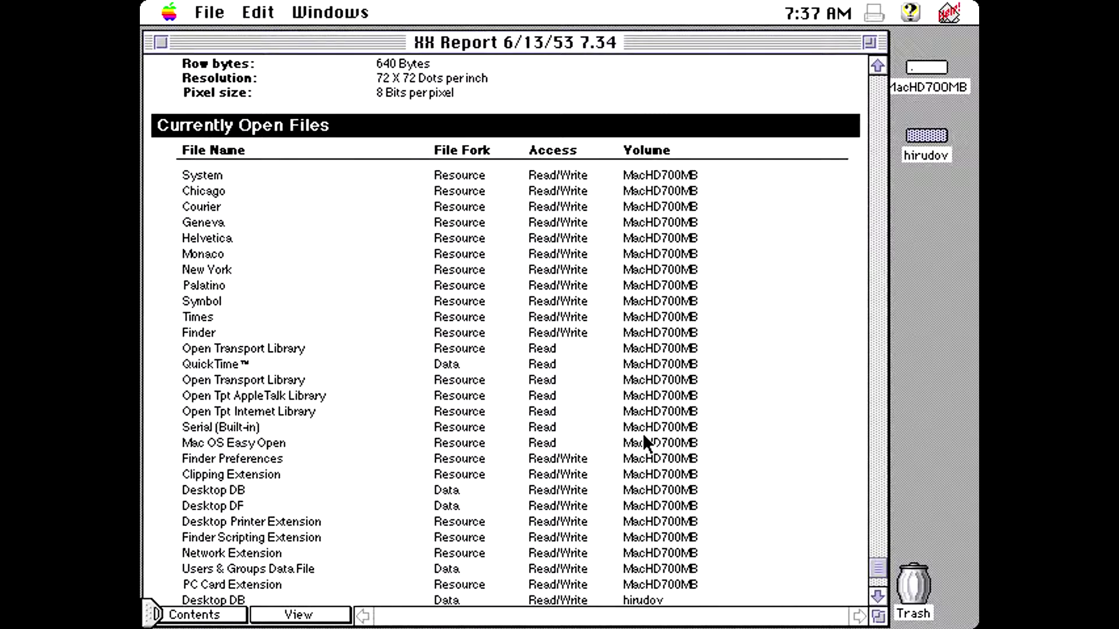
click(878, 595)
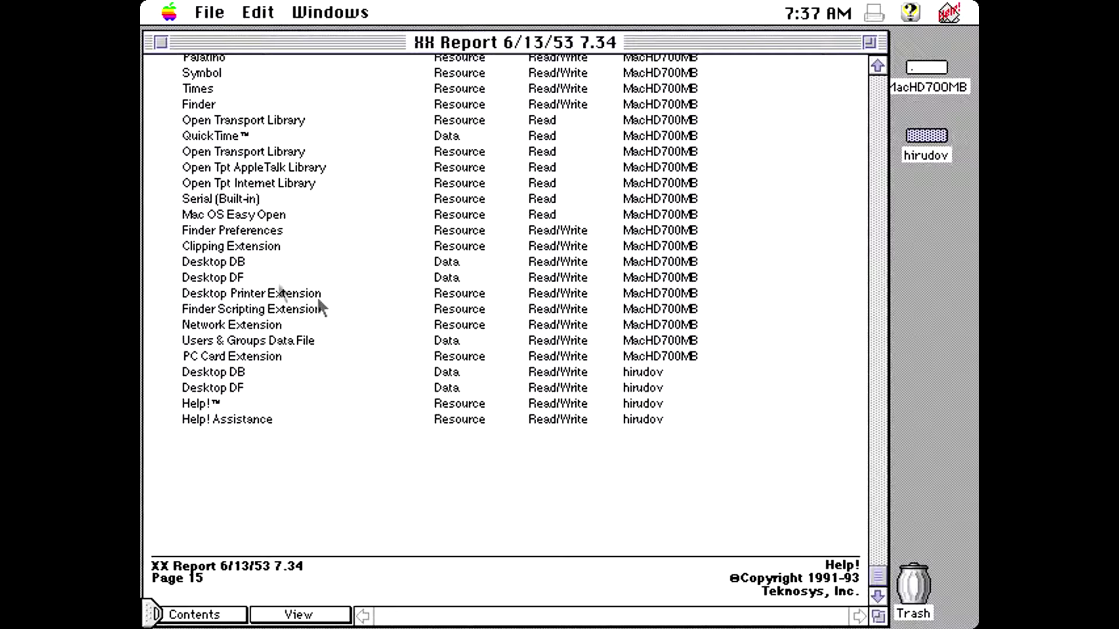
click(157, 43)
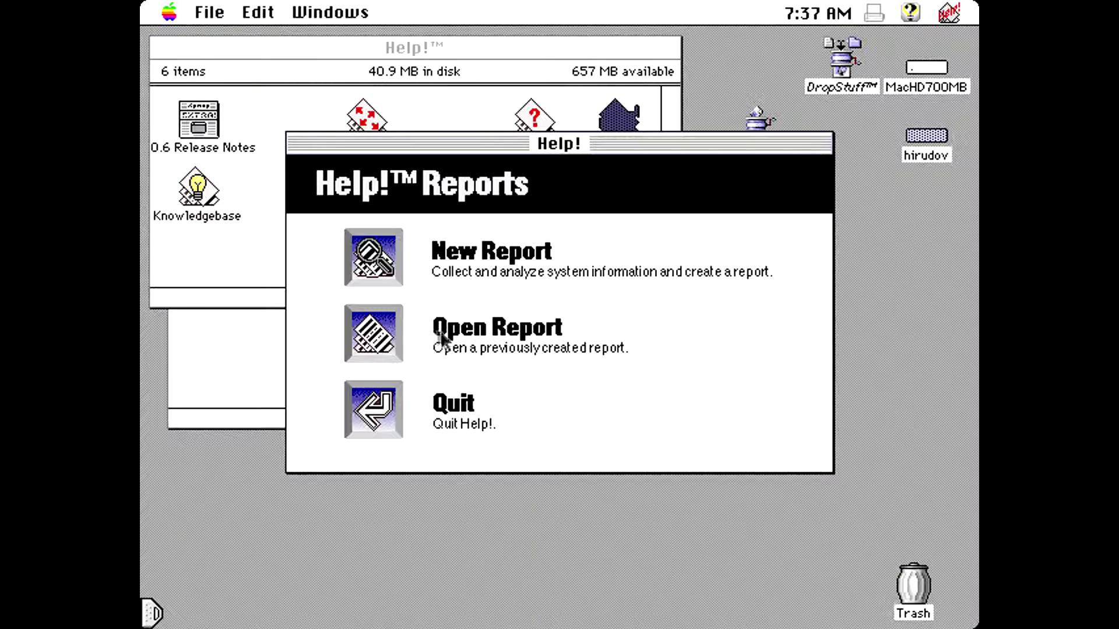
Check which saved reports can be opened without opening one, and quit Help!
click(361, 337)
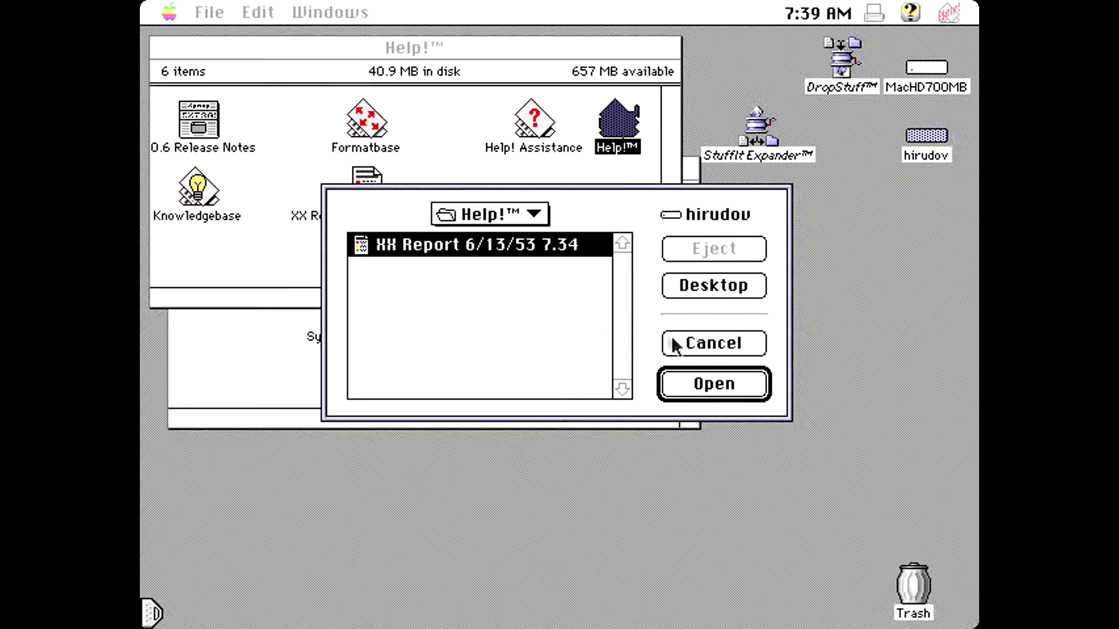
click(676, 342)
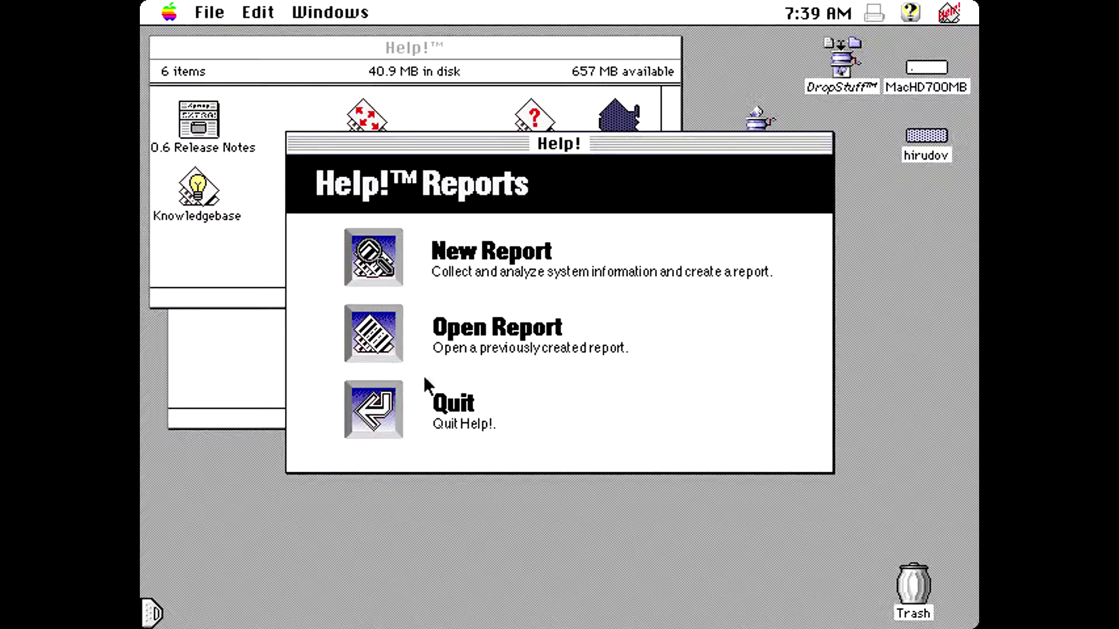
click(379, 399)
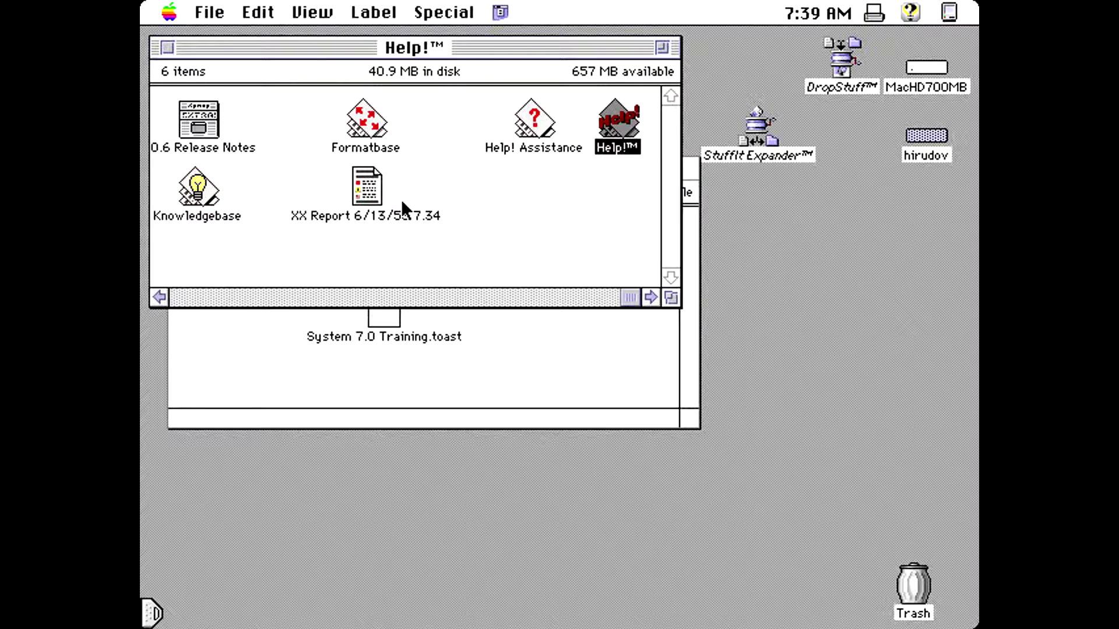
Try opening the Help! Assistance file from the Help! folder and quit Help! again.
double_click(529, 123)
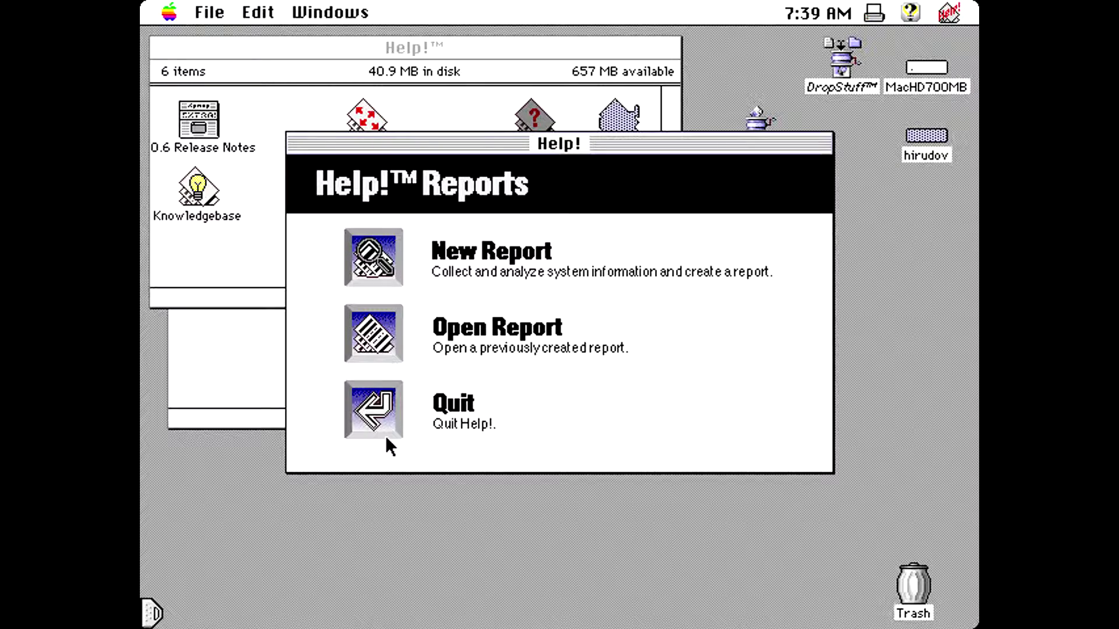
click(370, 409)
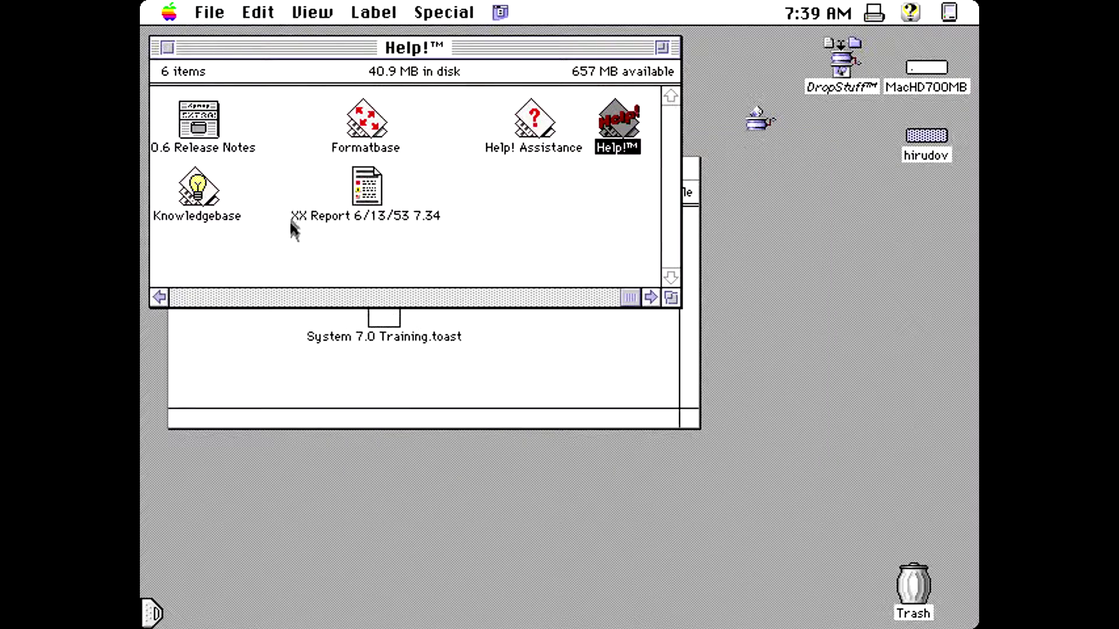
Open the 1.0.6 Release Notes, read through to the section on communicating with Teknosys, and close the document.
click(208, 195)
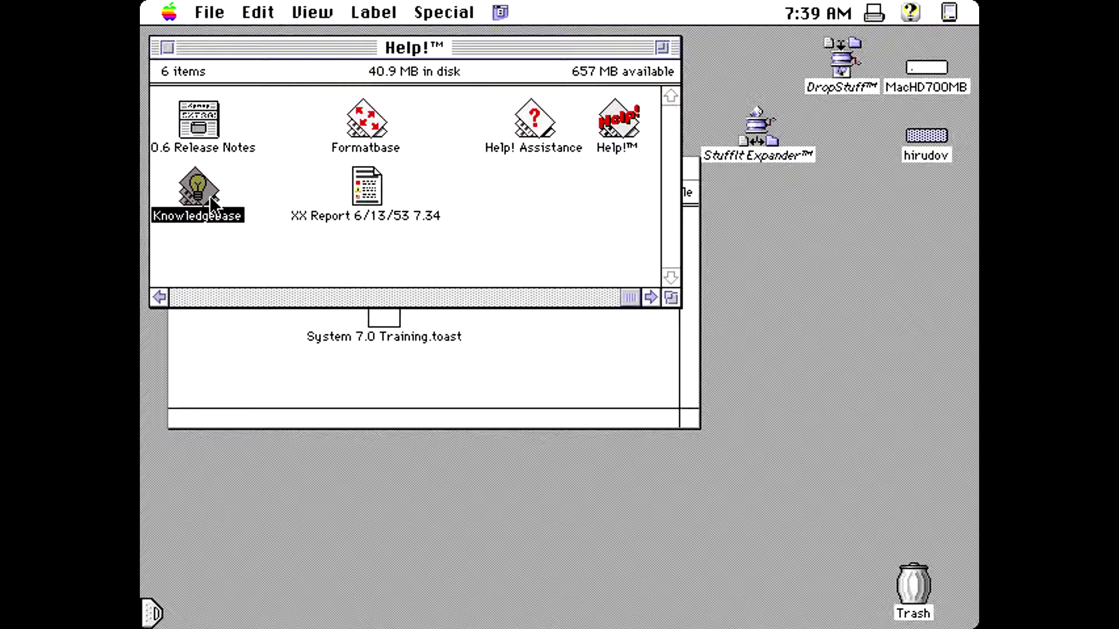
click(199, 130)
double_click(199, 125)
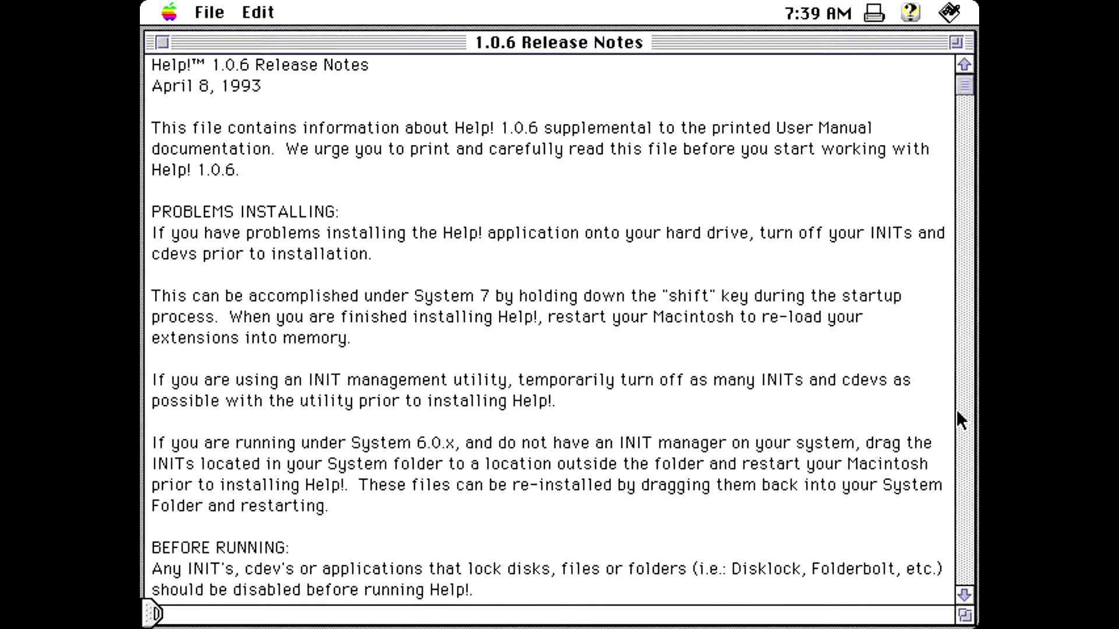
click(958, 430)
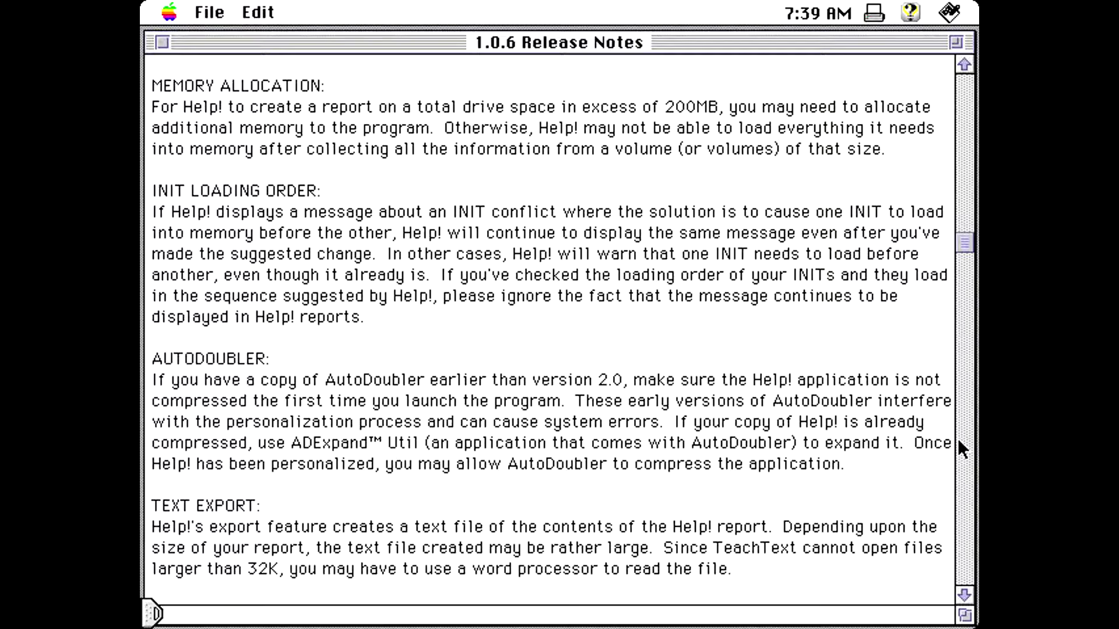
click(960, 447)
click(963, 496)
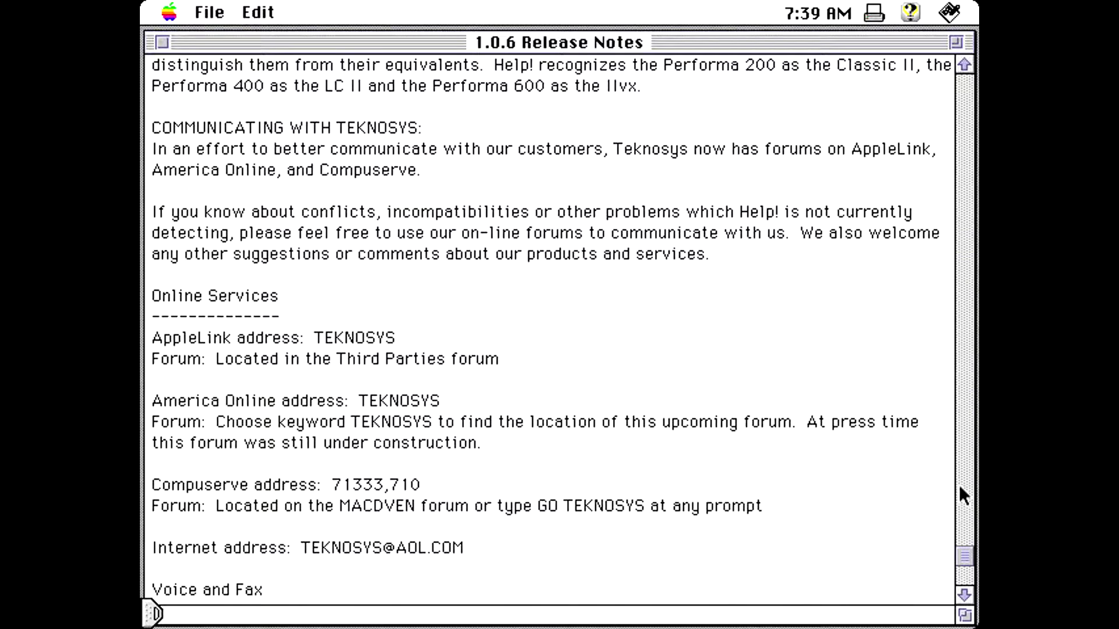
click(963, 574)
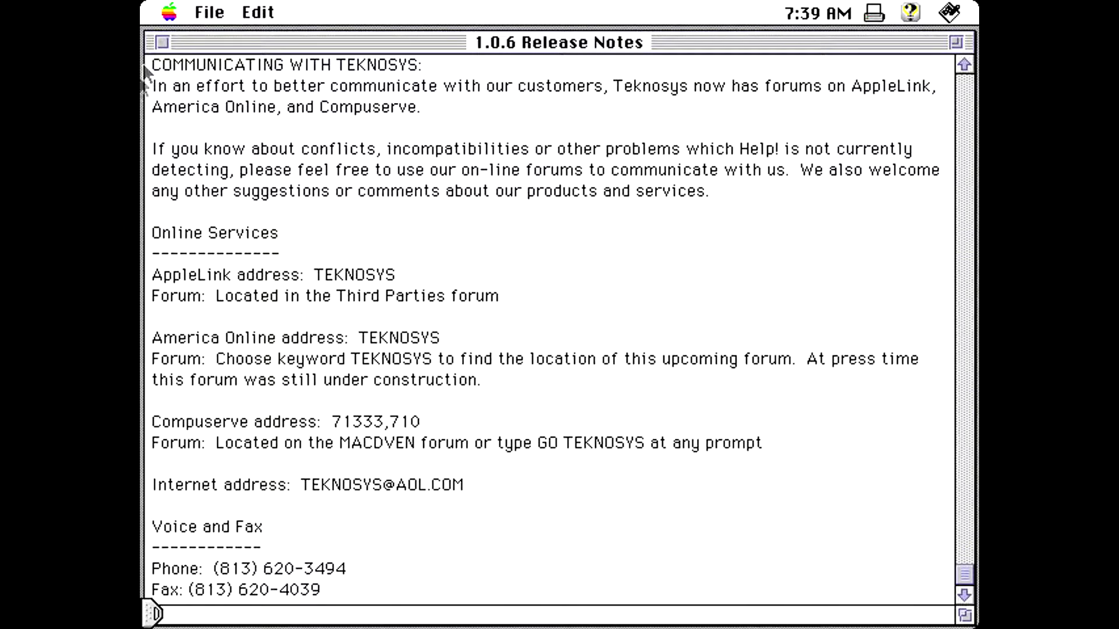
click(162, 43)
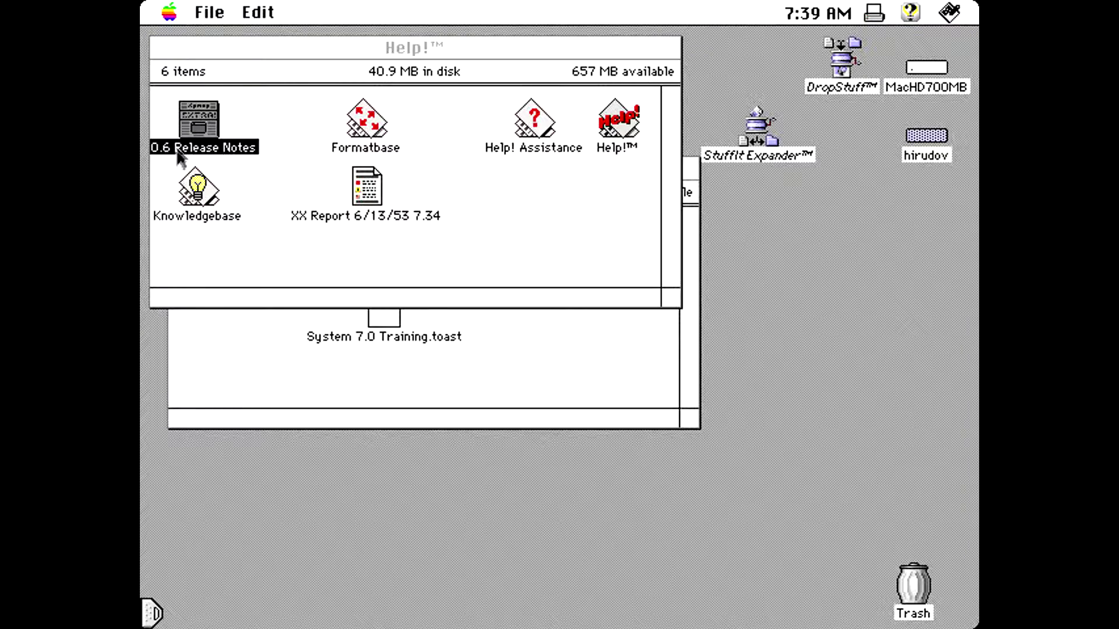
Open the Knowledgebase file, view the version and registration information about Help!, and quit the program.
double_click(188, 172)
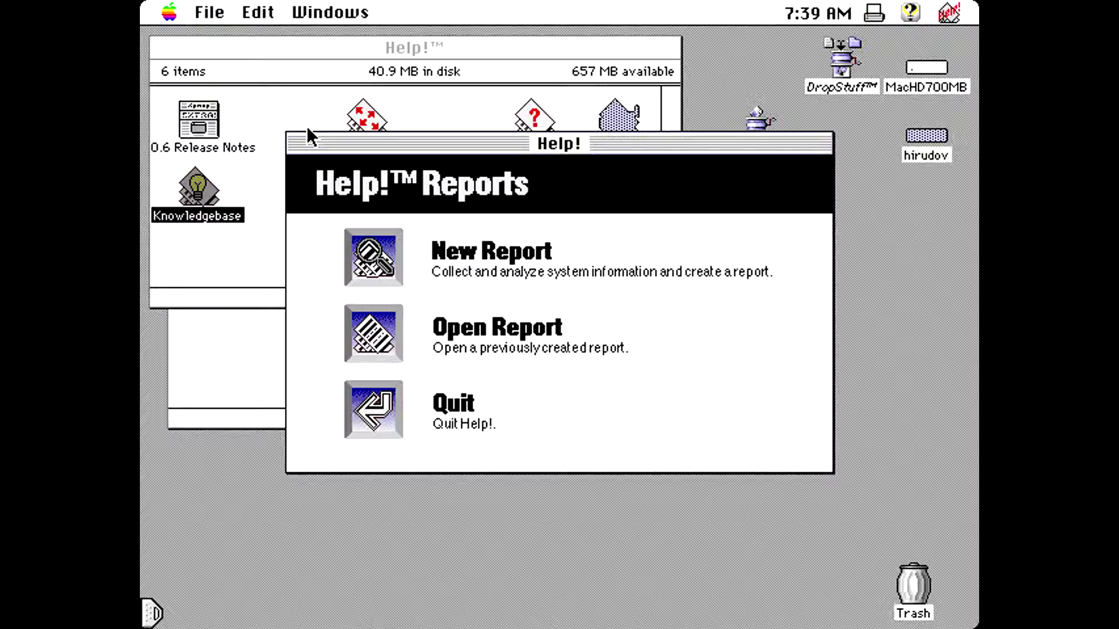
drag(169, 13, 166, 29)
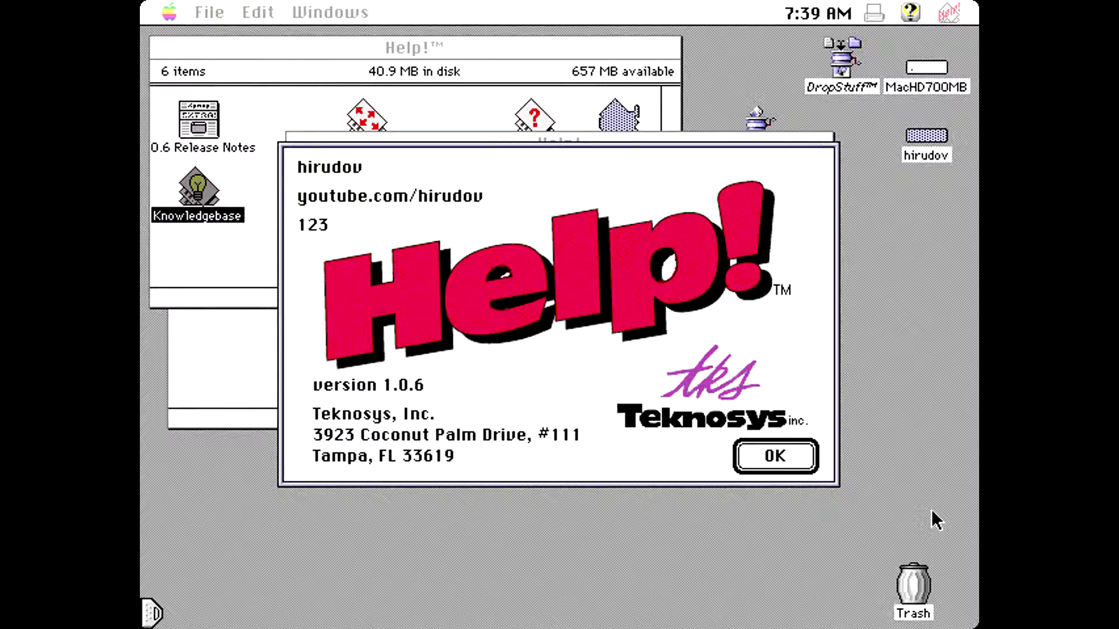
click(772, 463)
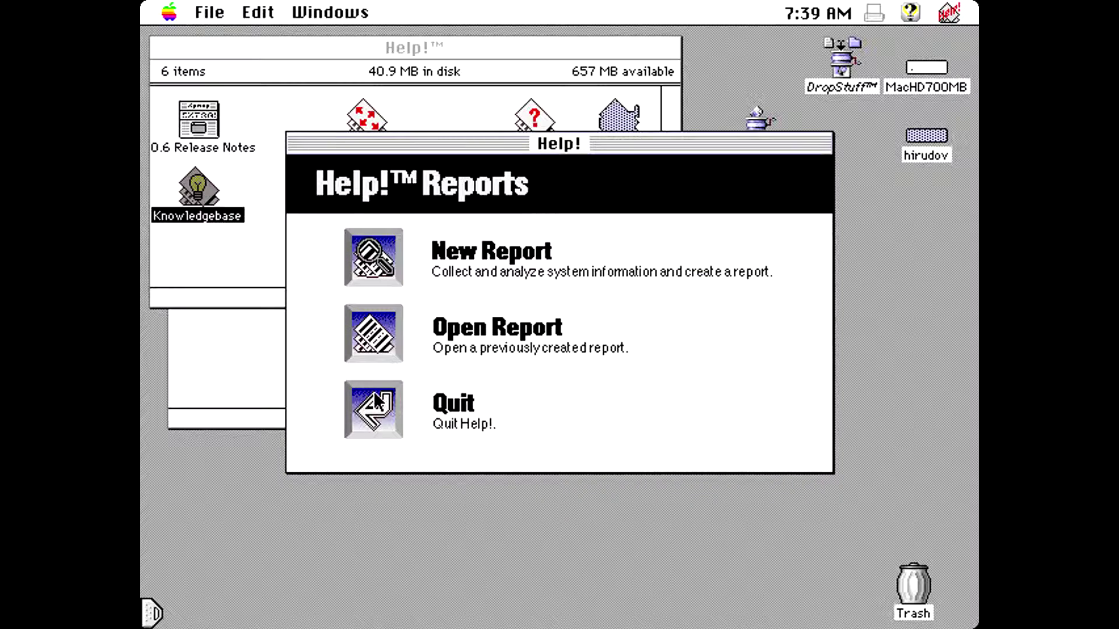
click(372, 429)
Open Note Pad.
click(170, 12)
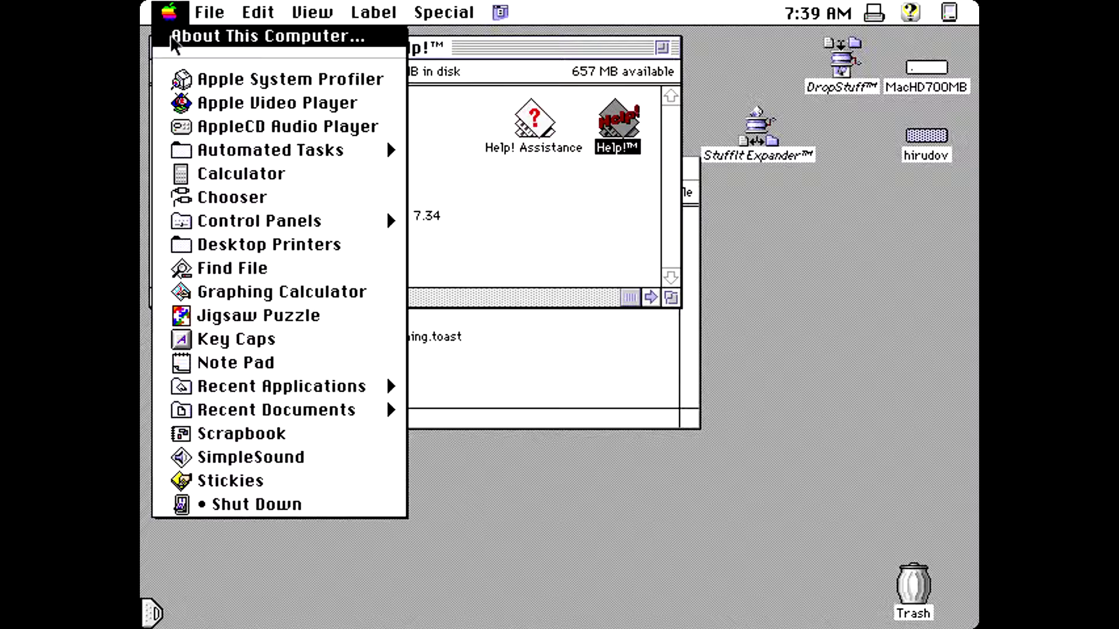
click(185, 361)
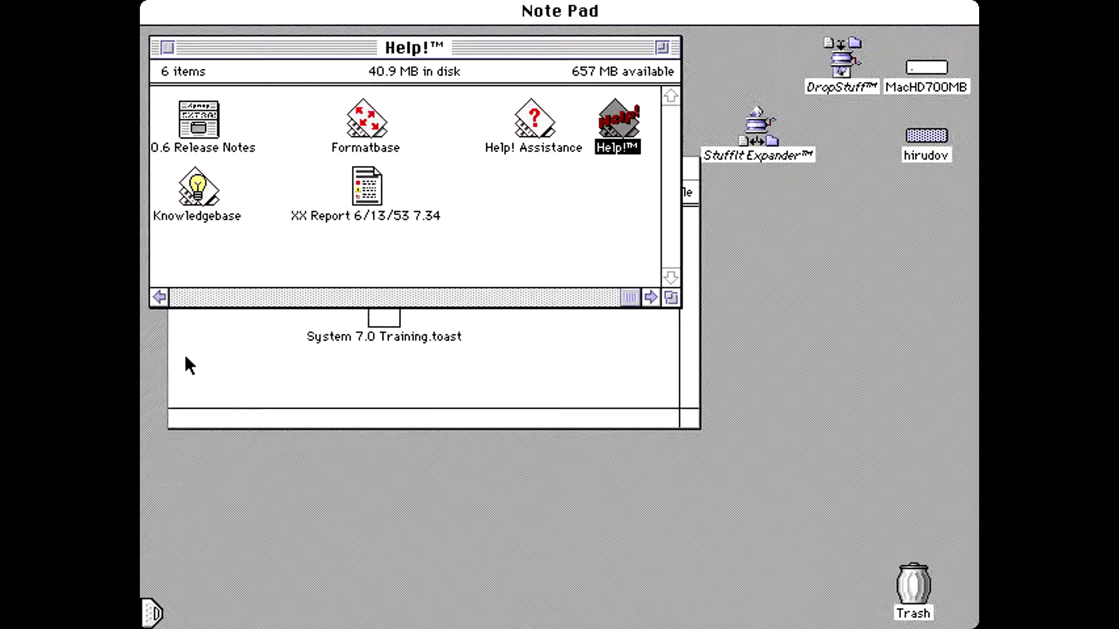